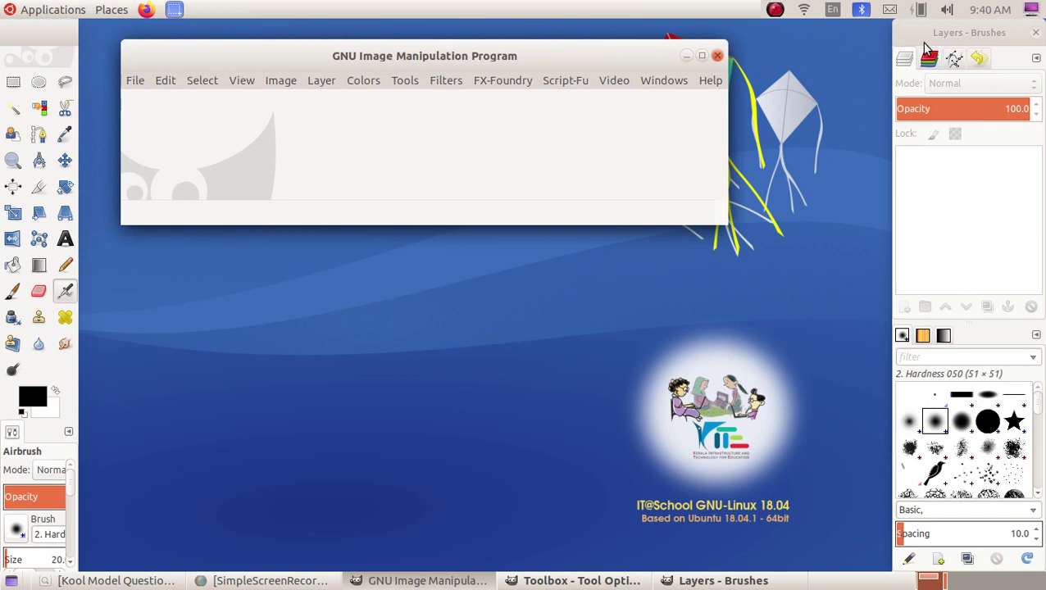
- Combine the separate toolbox, image and layers windows by enabling single-window mode
left_click(47, 46)
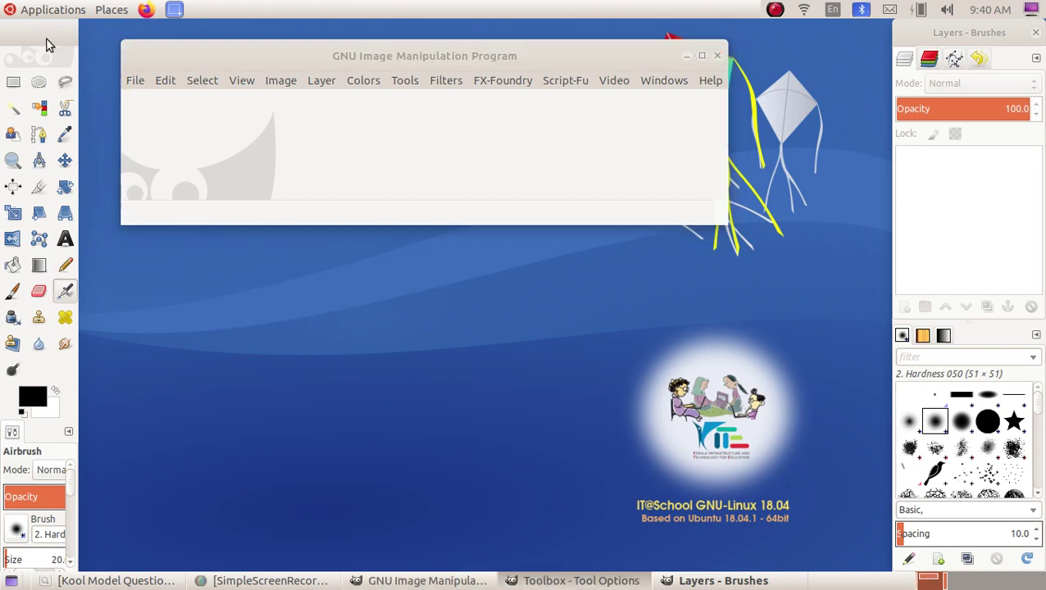
left_click_drag(37, 43, 73, 51)
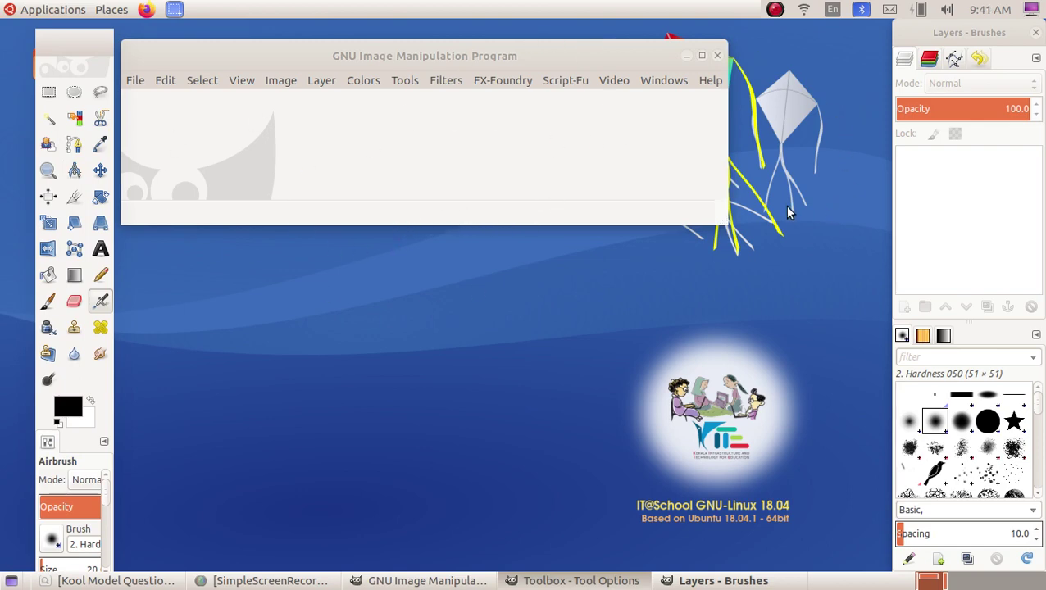
left_click(674, 84)
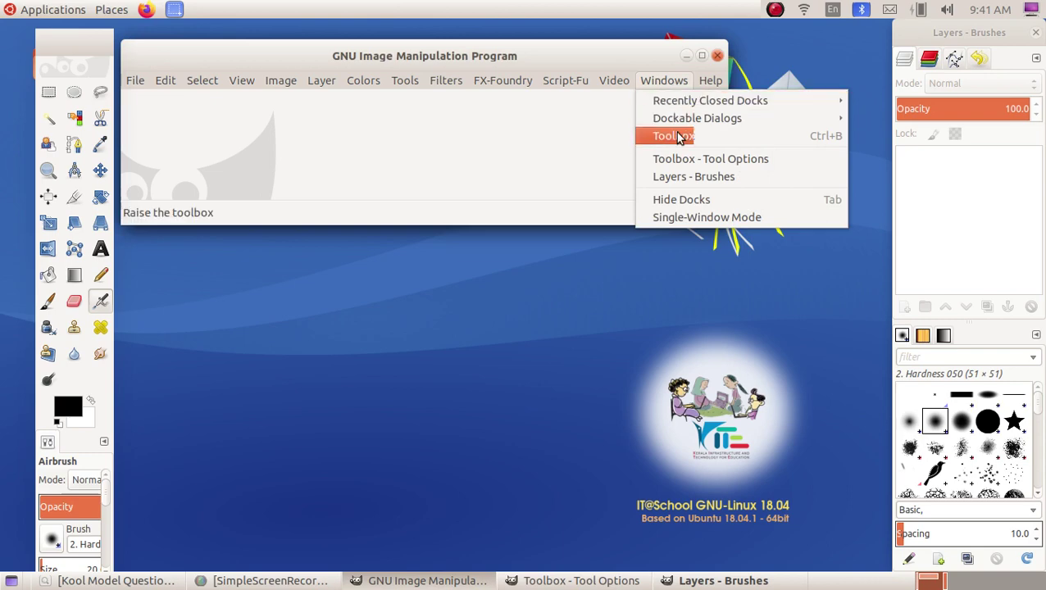
left_click(723, 220)
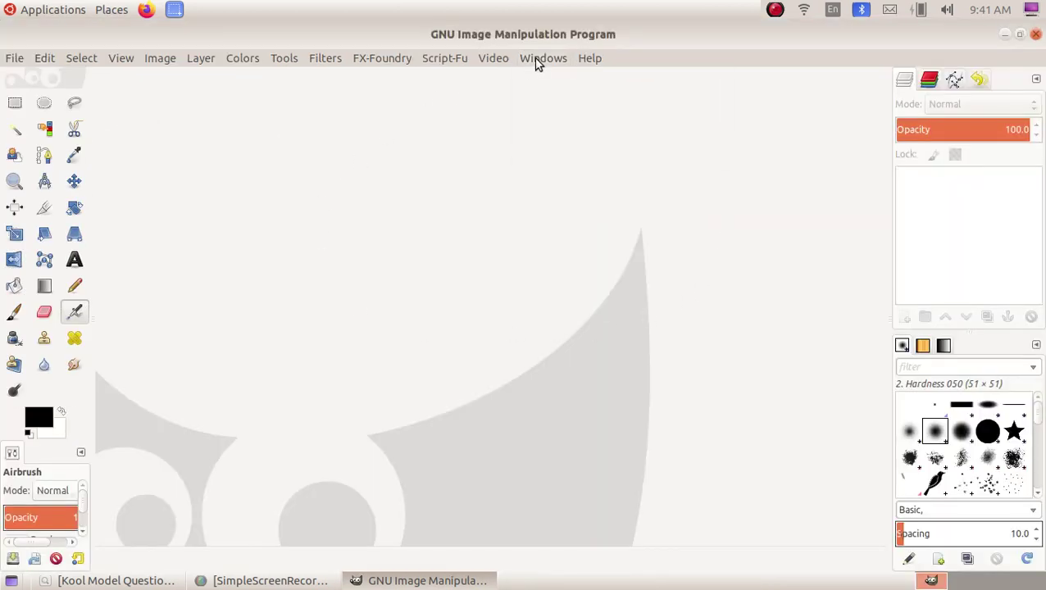
left_click(537, 64)
left_click(566, 231)
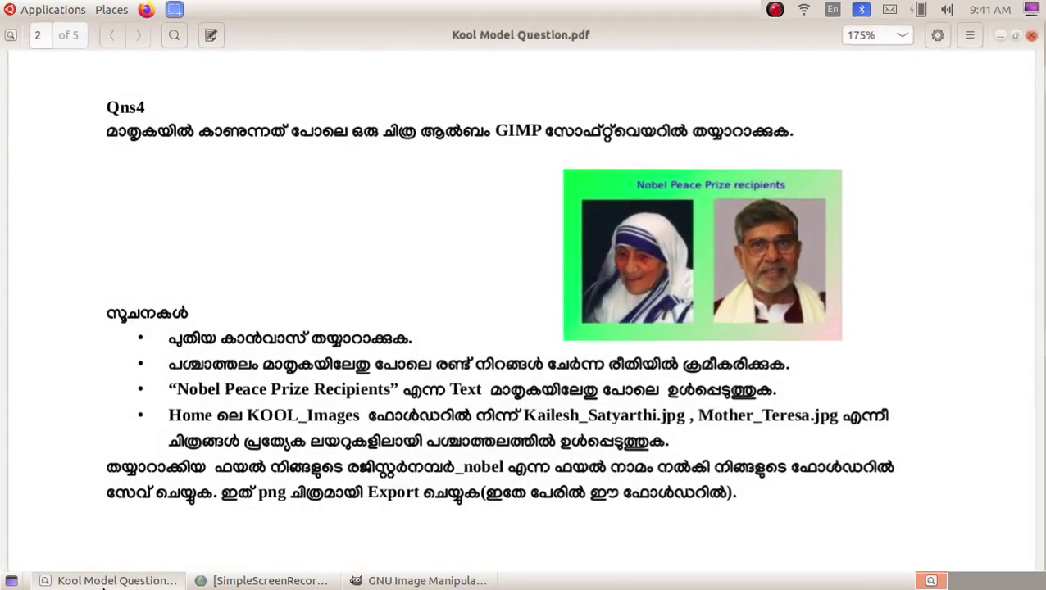
- Check the task in Kool Model Question.pdf and create a new 640 × 400 px image in GIMP
left_click(115, 581)
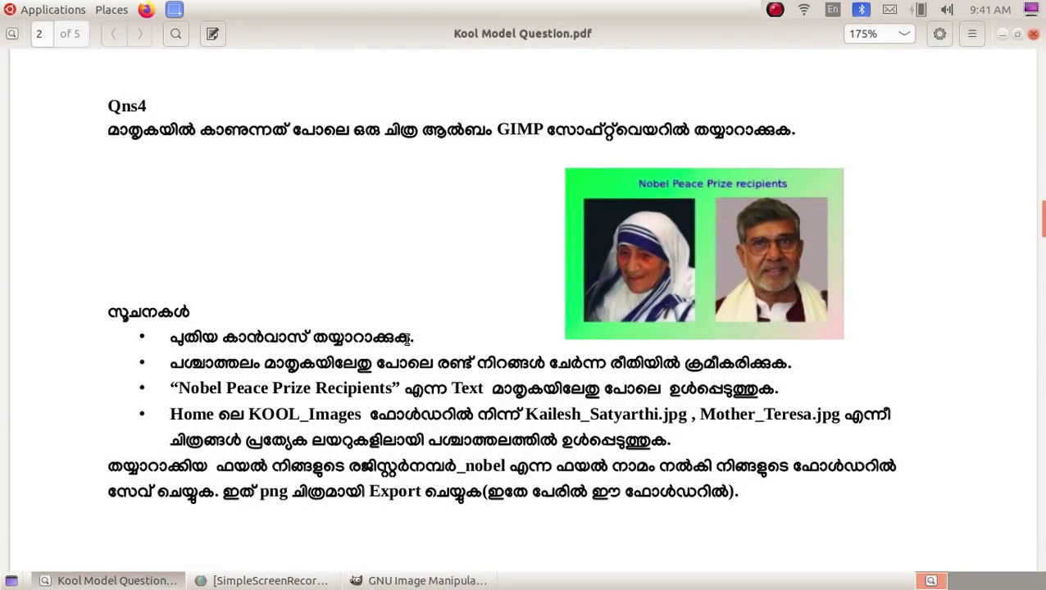
left_click(171, 581)
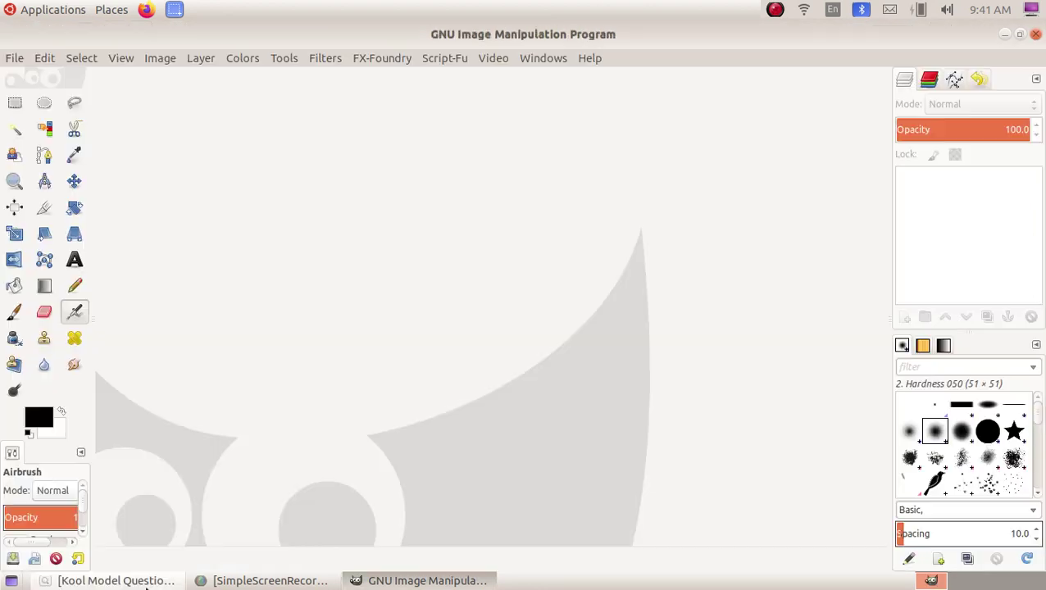
left_click(14, 58)
left_click(18, 78)
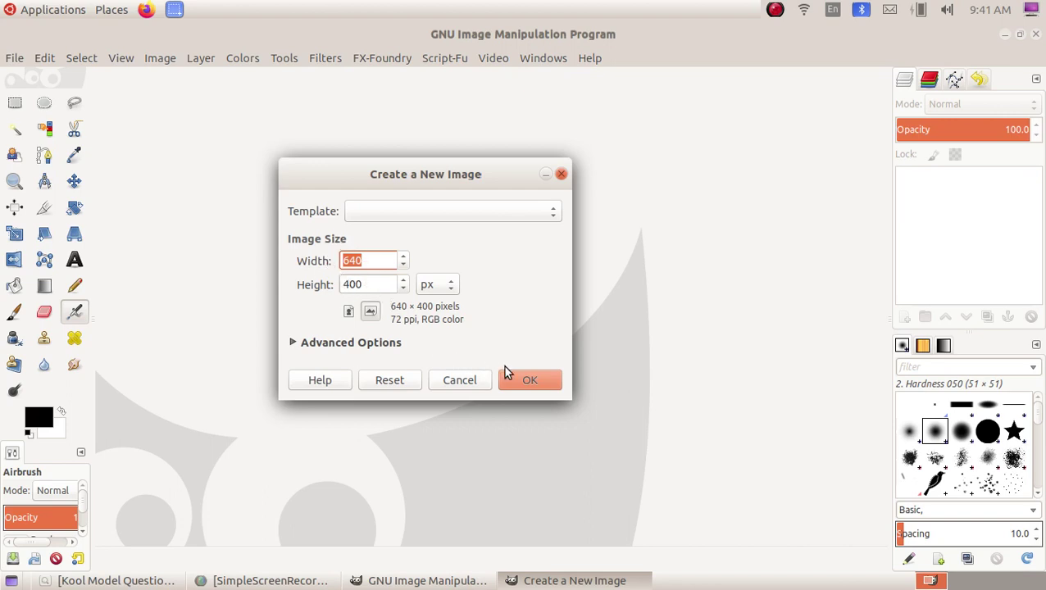
left_click(526, 380)
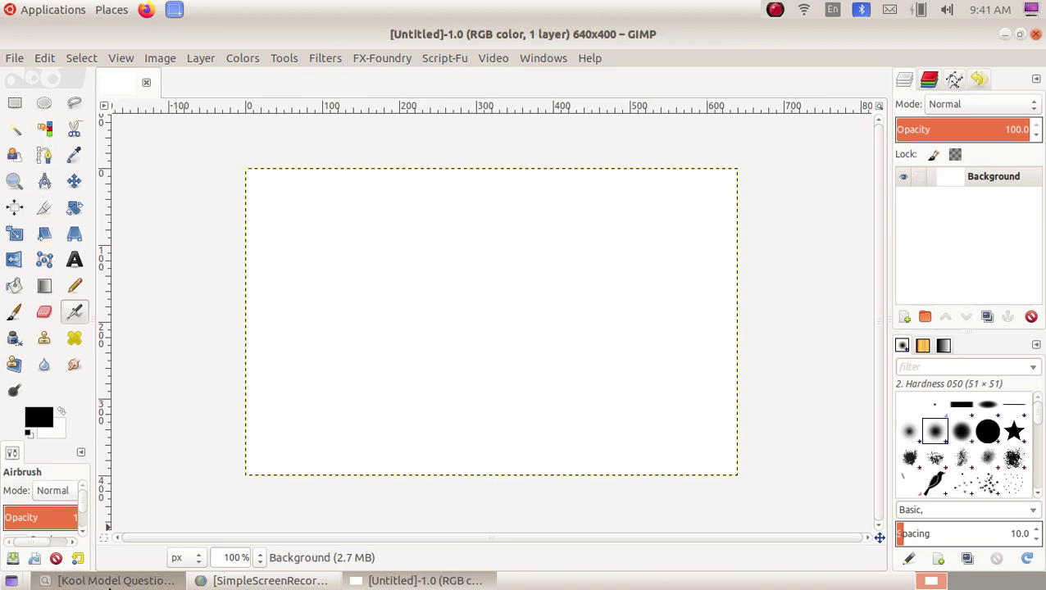
- Consult the question PDF and fill the canvas with a horizontal black-to-white gradient using the Blend tool
left_click(116, 581)
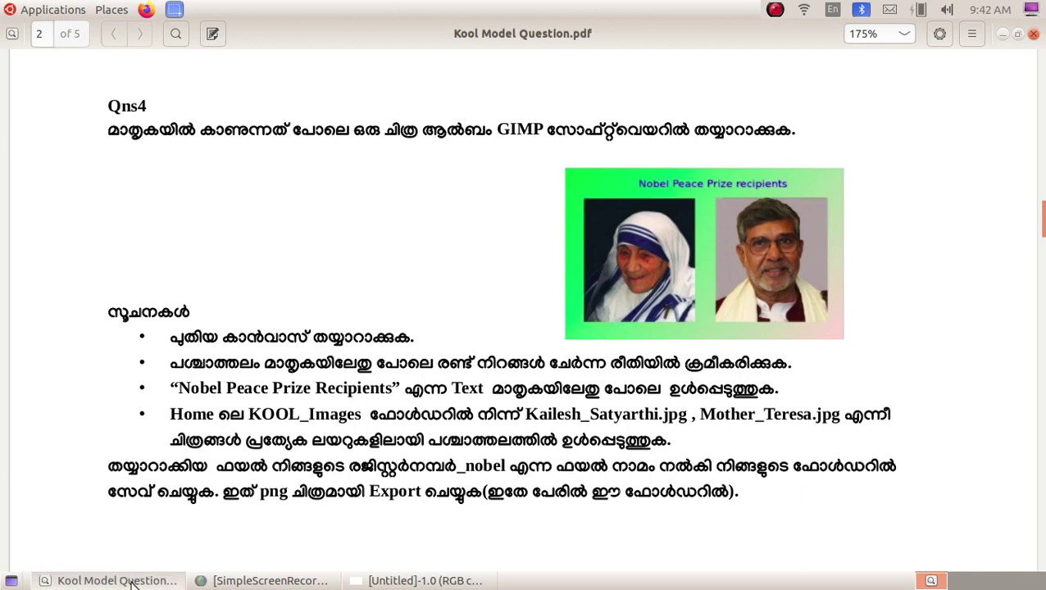
key("alt+Tab")
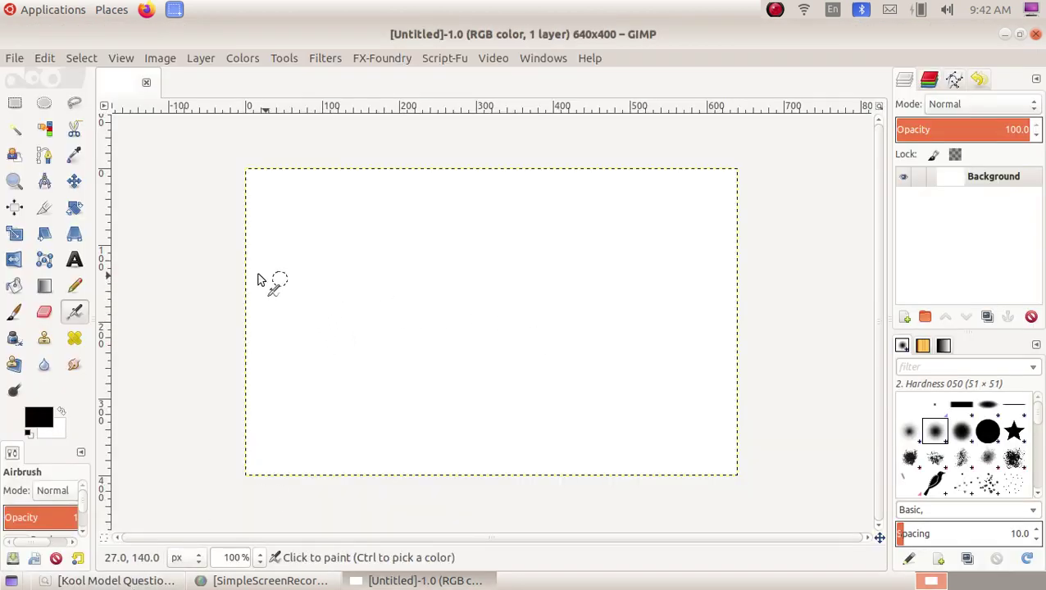
left_click(45, 287)
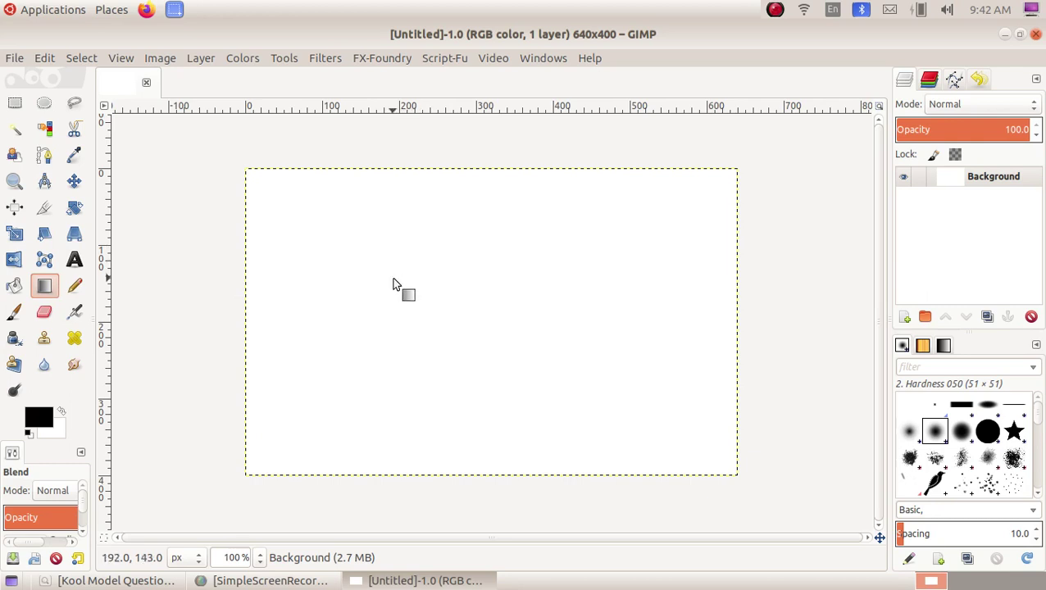
left_click_drag(269, 291, 701, 293)
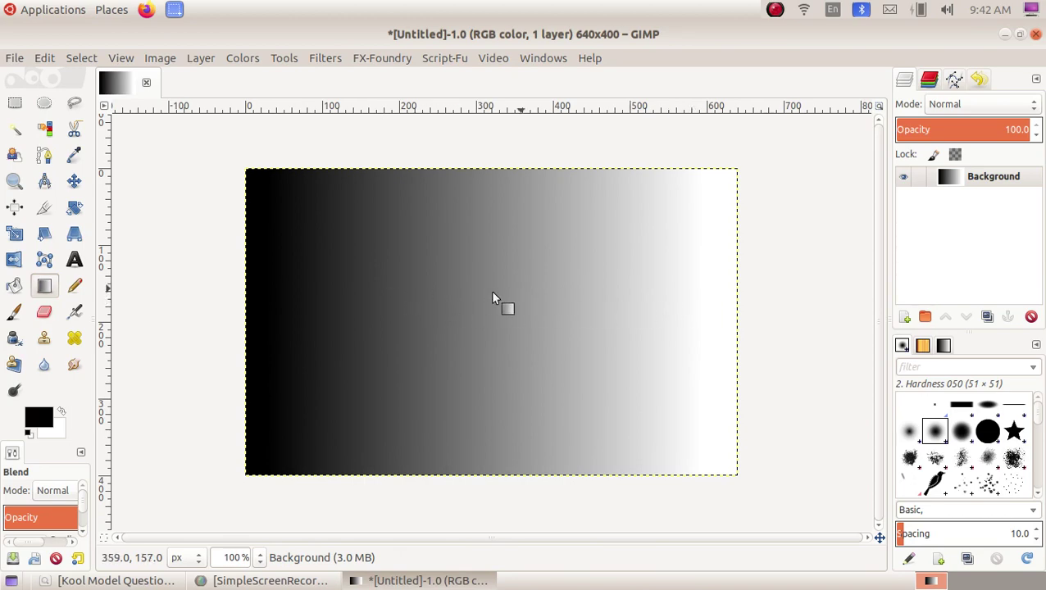
- Check the sample's colours in the PDF, set the foreground colour to green 23dc23, and apply a horizontal green-to-white gradient to the canvas
left_click(156, 581)
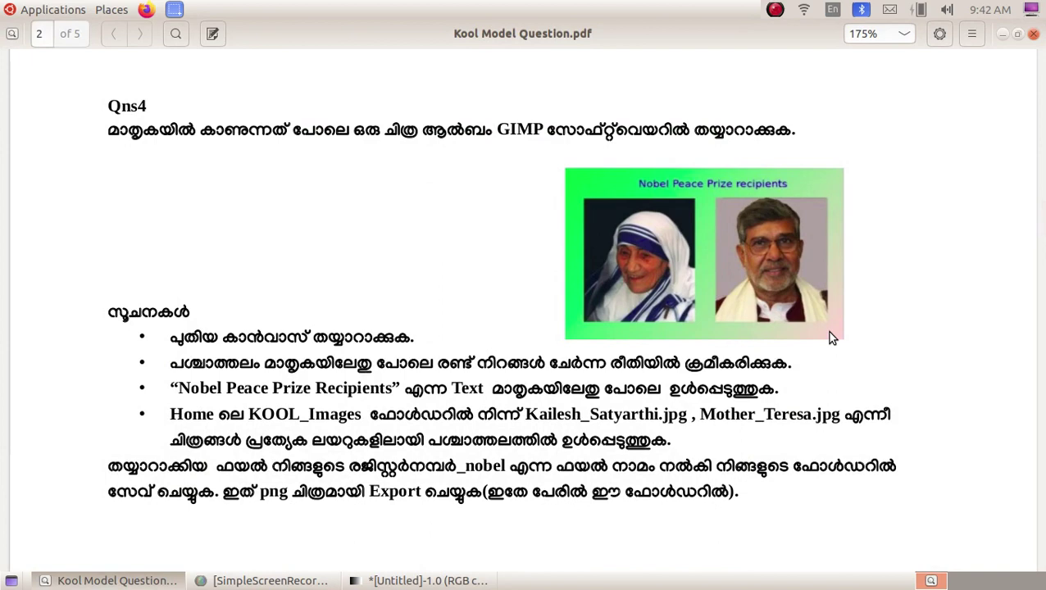
left_click(117, 581)
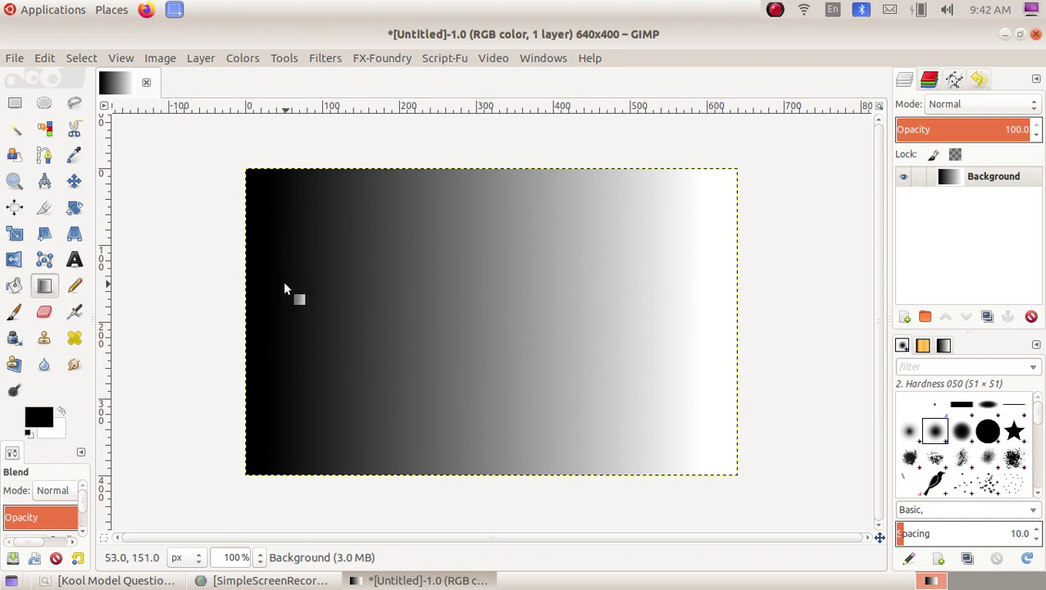
left_click(36, 421)
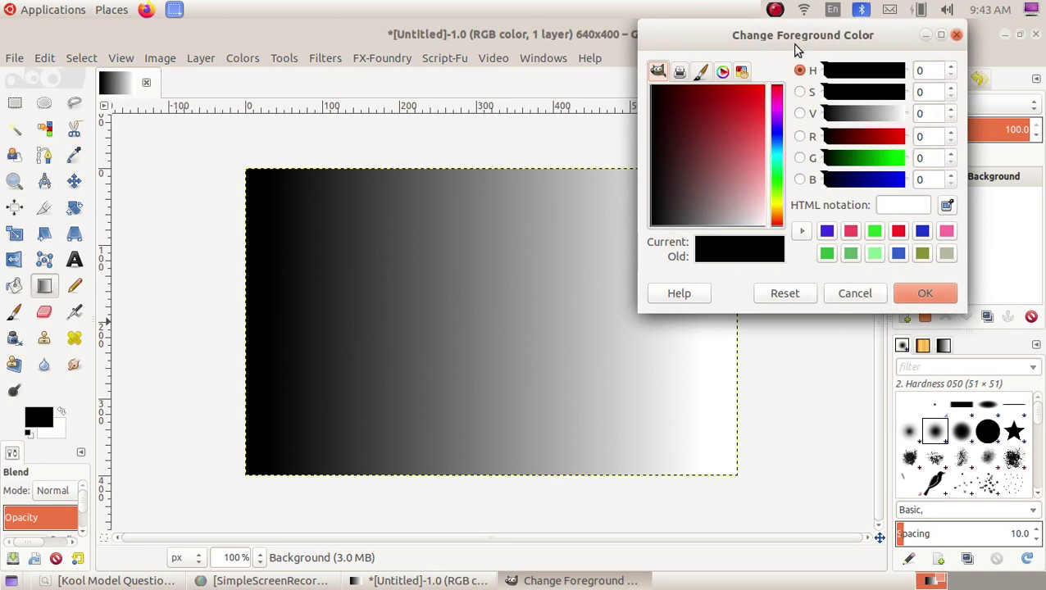
left_click_drag(829, 41, 823, 46)
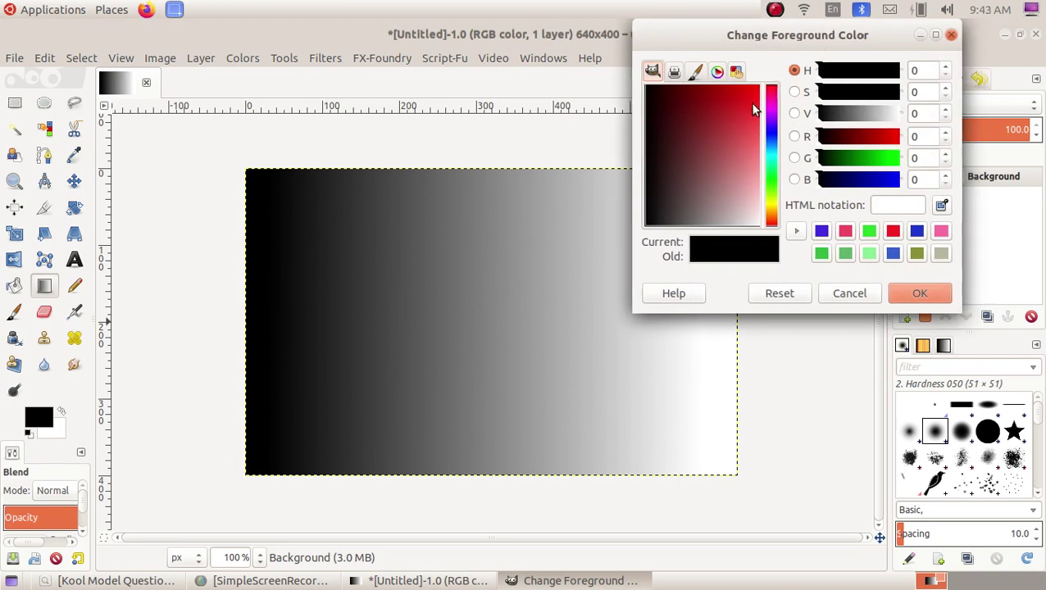
left_click(772, 179)
mouse_move(749, 110)
left_mouse_down()
mouse_move(748, 100)
mouse_move(741, 107)
left_mouse_up()
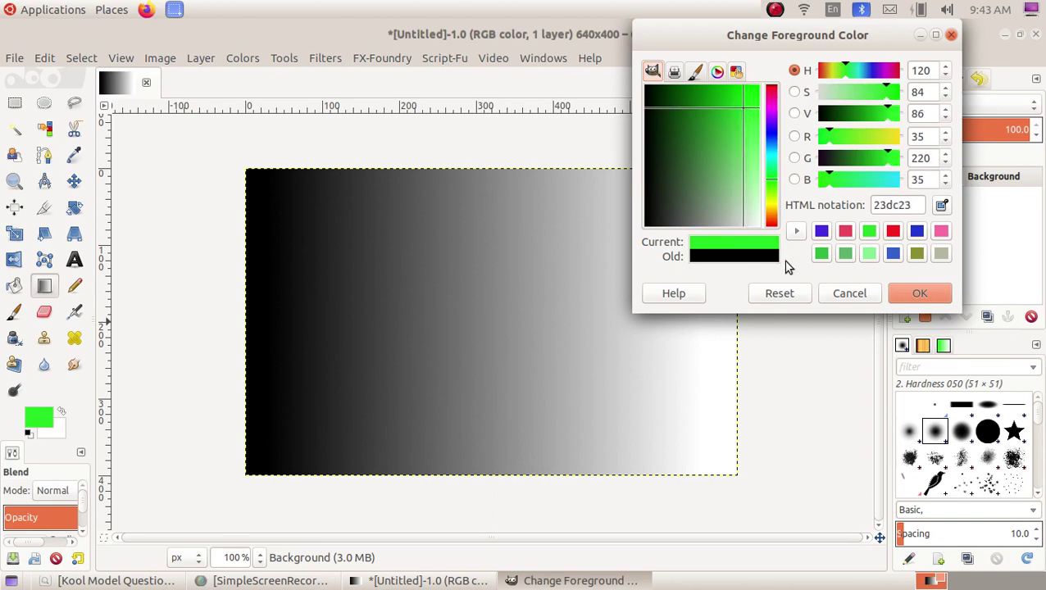
left_click(910, 294)
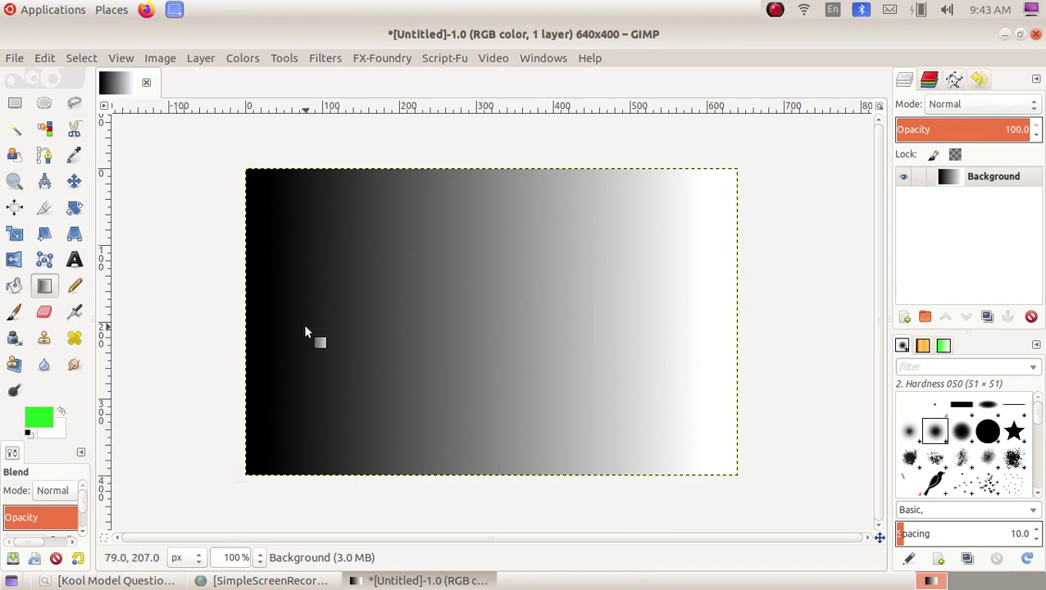
left_click_drag(275, 304, 676, 304)
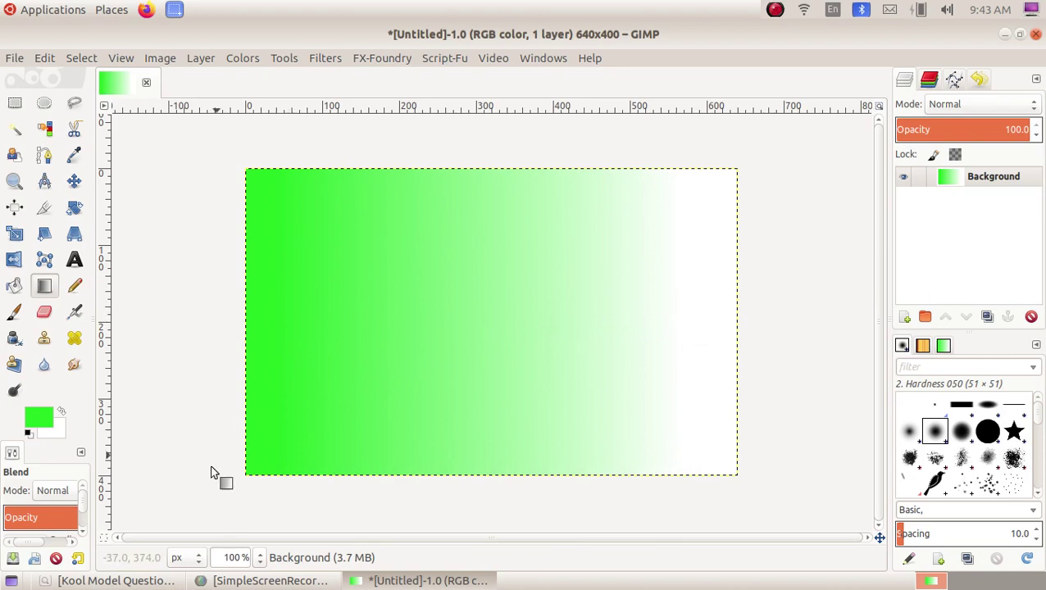
- Compare with the sample PDF, set the background colour to pink f133a7, and apply a diagonal green-to-pink gradient from upper left to lower right
left_click(115, 580)
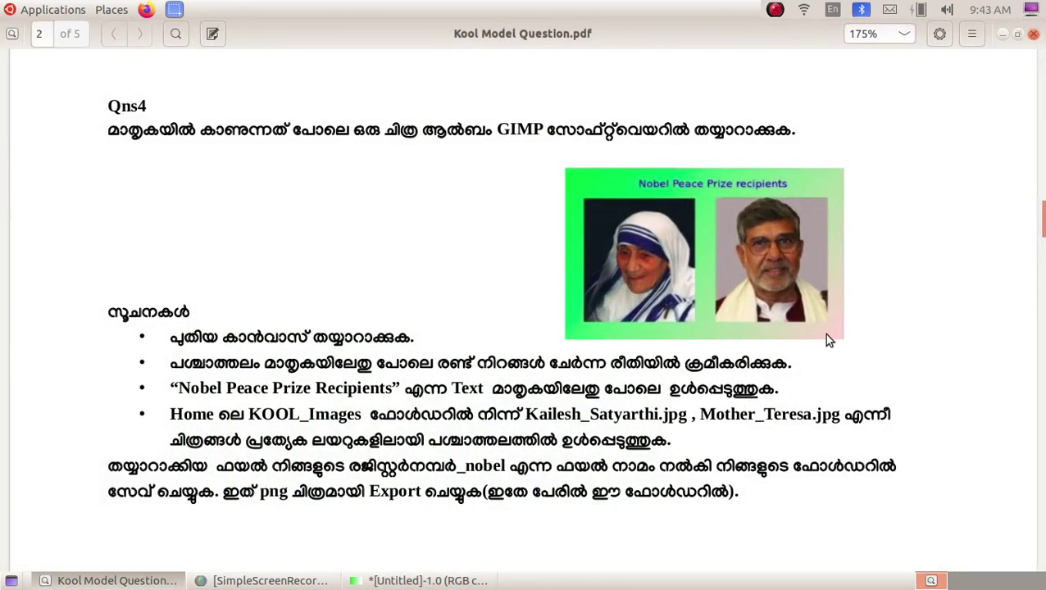
left_click(131, 580)
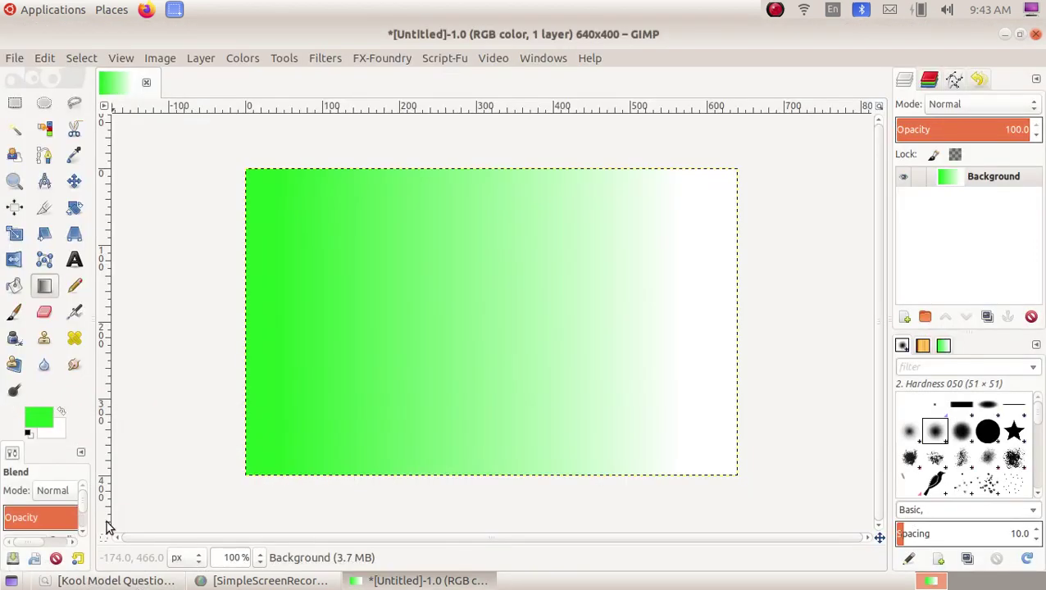
left_click(59, 437)
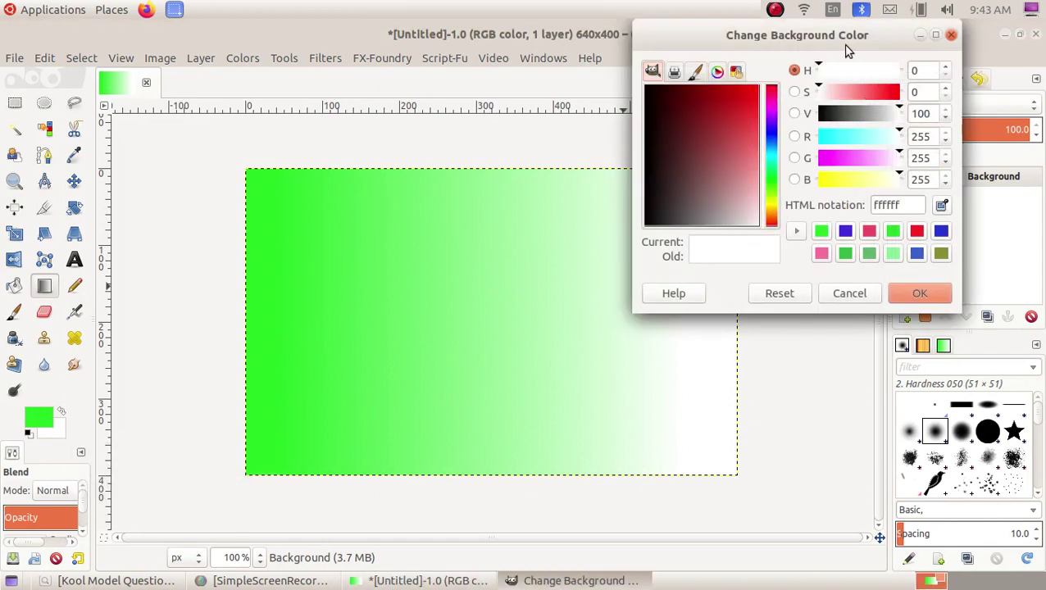
left_click(772, 110)
left_click_drag(747, 119, 755, 120)
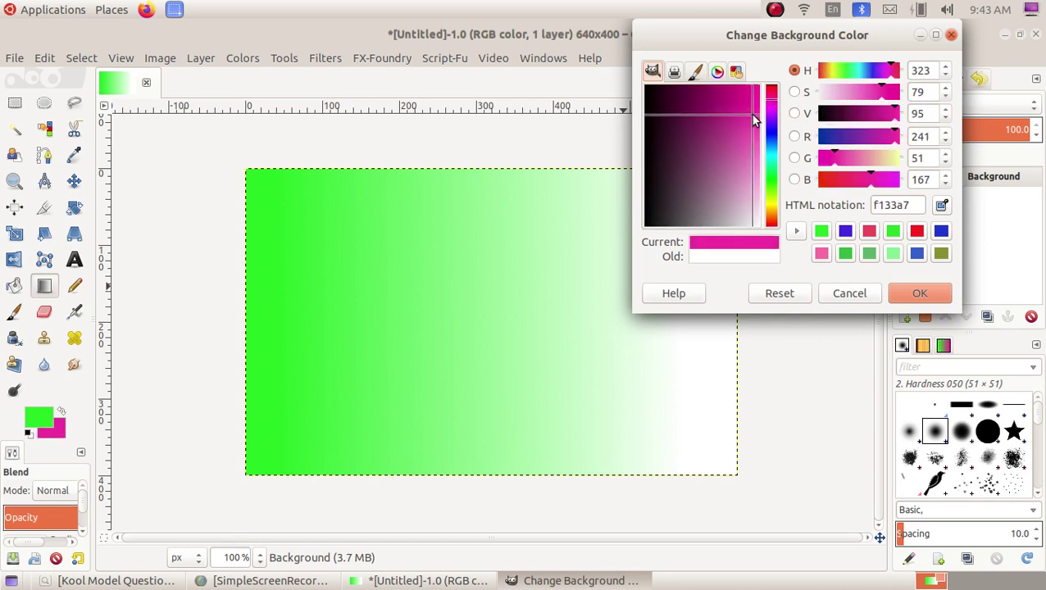
left_click(906, 294)
left_click_drag(277, 264, 719, 416)
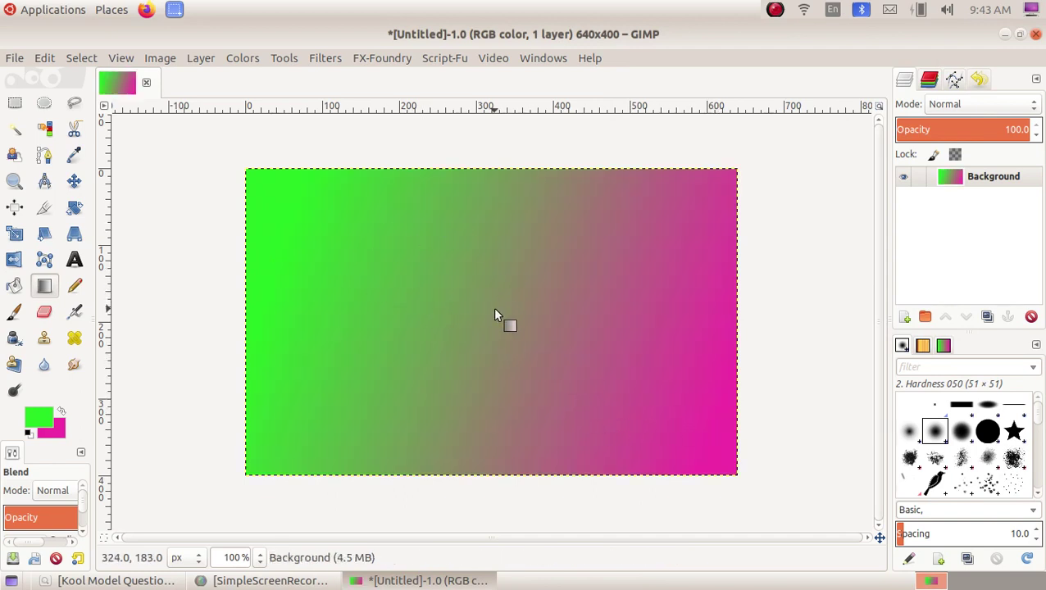
- Check the title colour in the sample PDF and set the foreground colour to dark blue
left_click(161, 584)
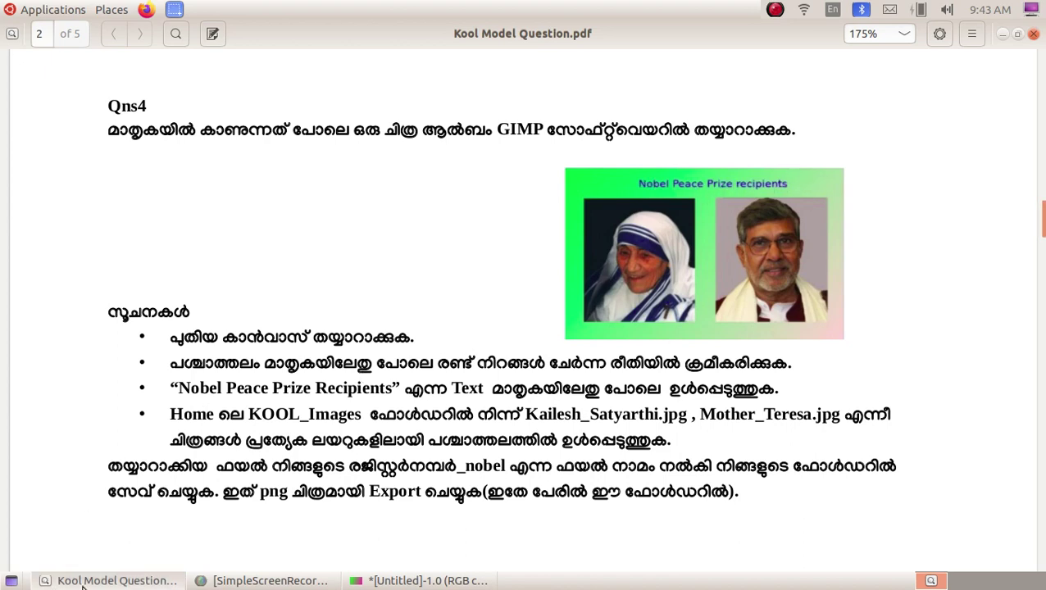
left_click(114, 580)
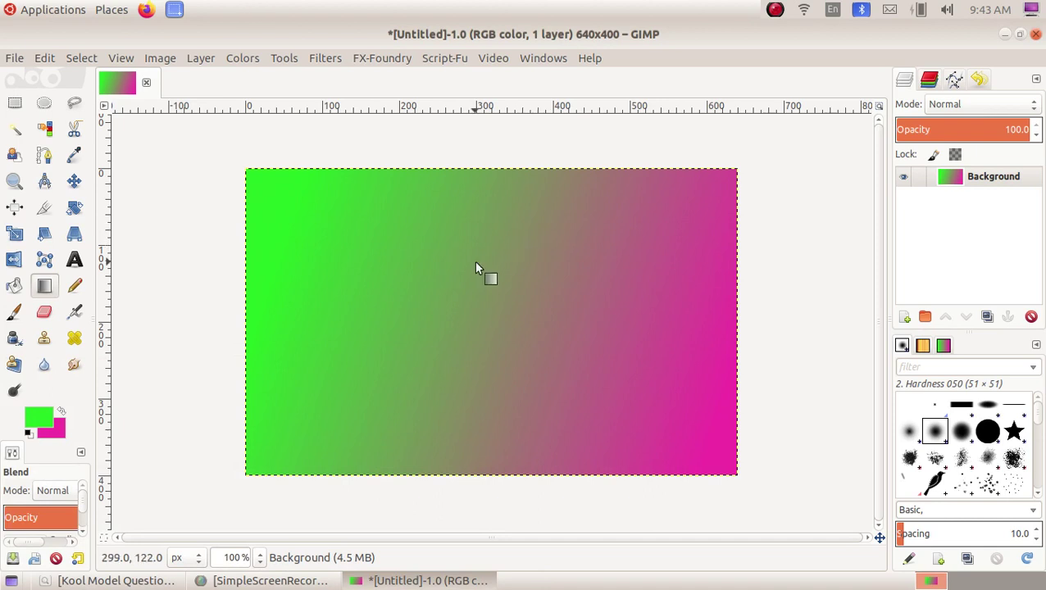
left_click(38, 420)
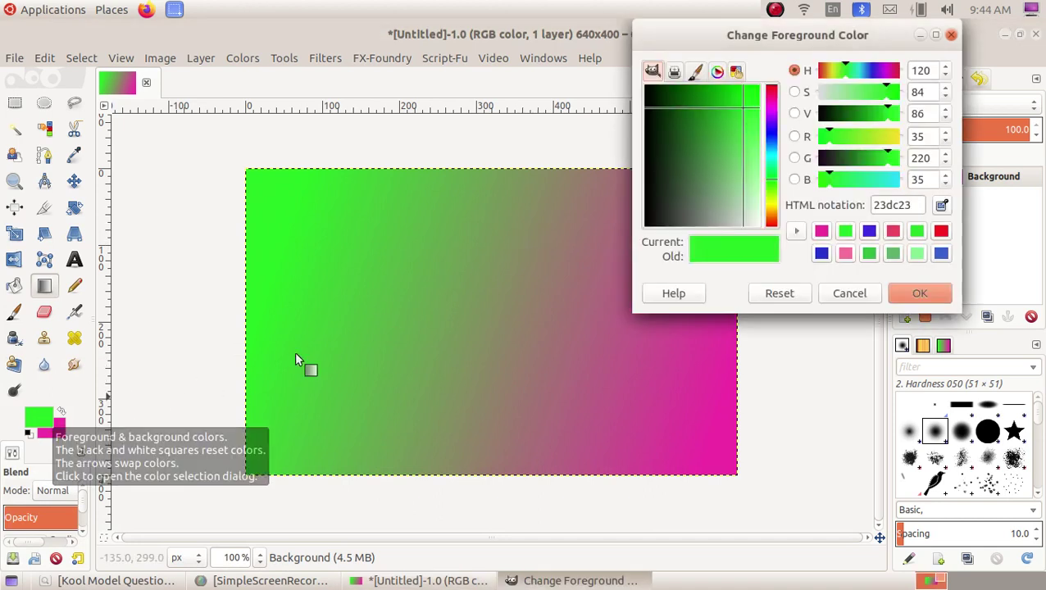
left_click(773, 133)
left_click(734, 103)
left_click_drag(734, 103, 734, 100)
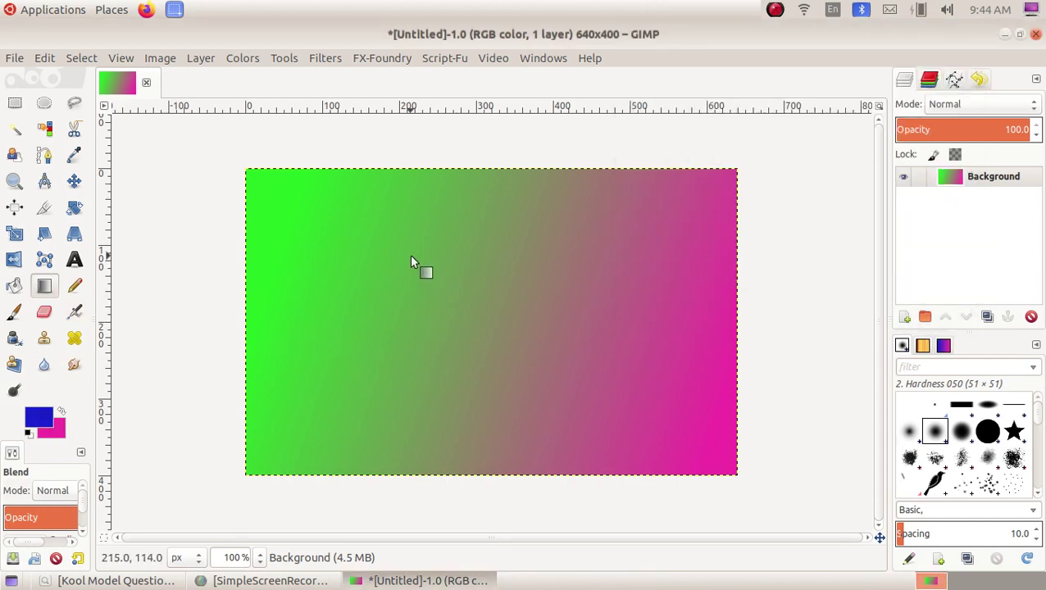
- Add the title text "Nobel Pease Prize Recipients" in 18 px Sans near the top of the canvas, consulting the question PDF for the wording
left_click(74, 260)
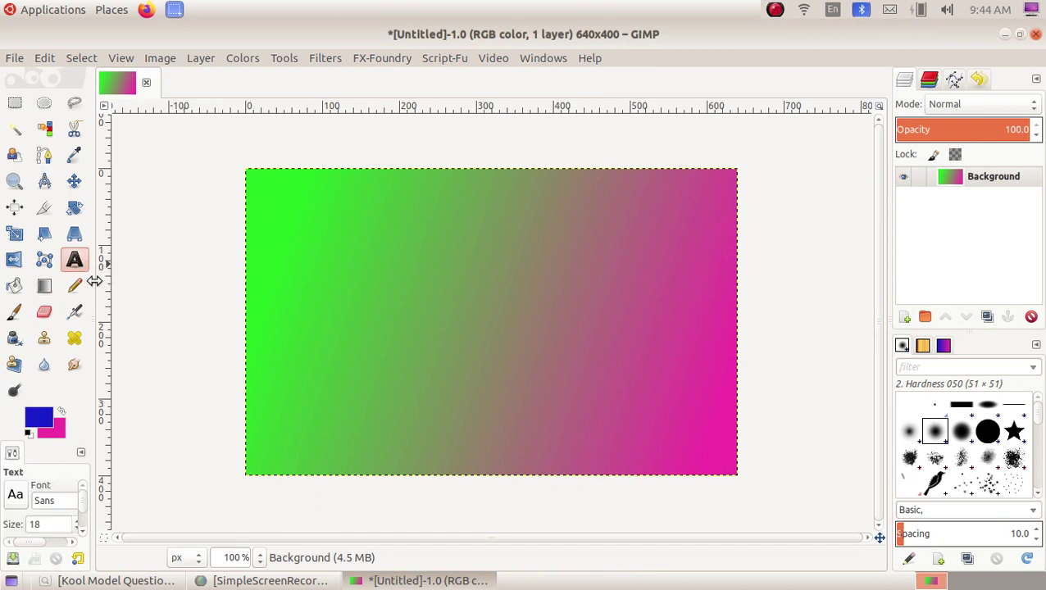
left_click(350, 210)
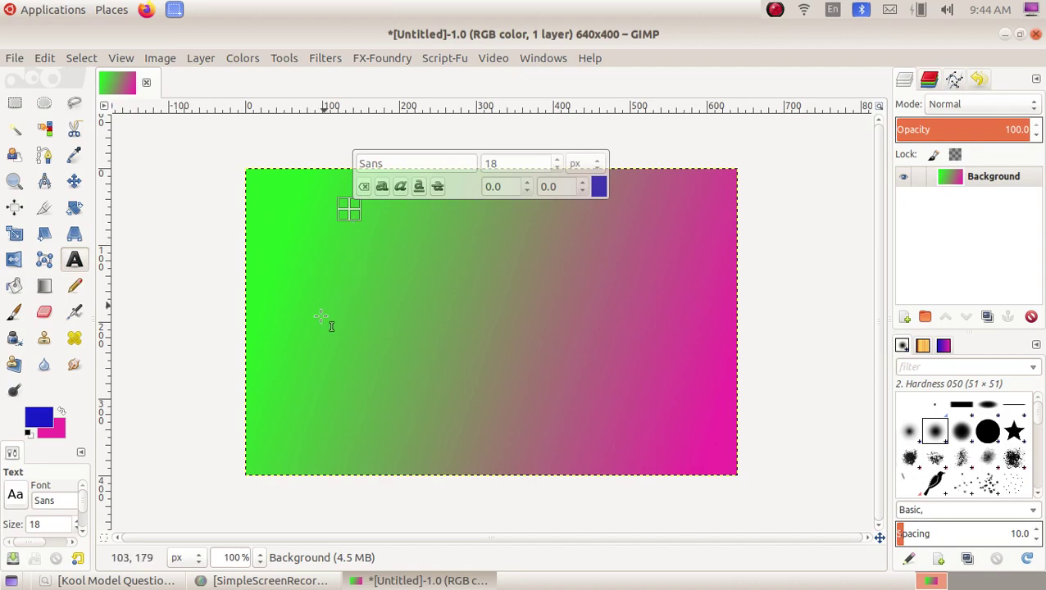
left_click(138, 582)
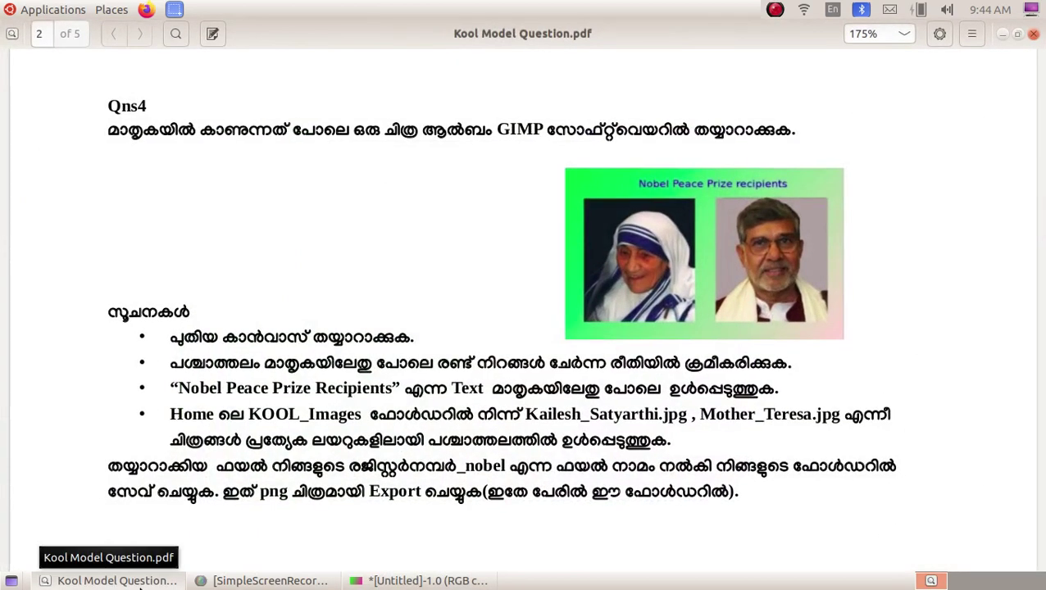
left_click(139, 584)
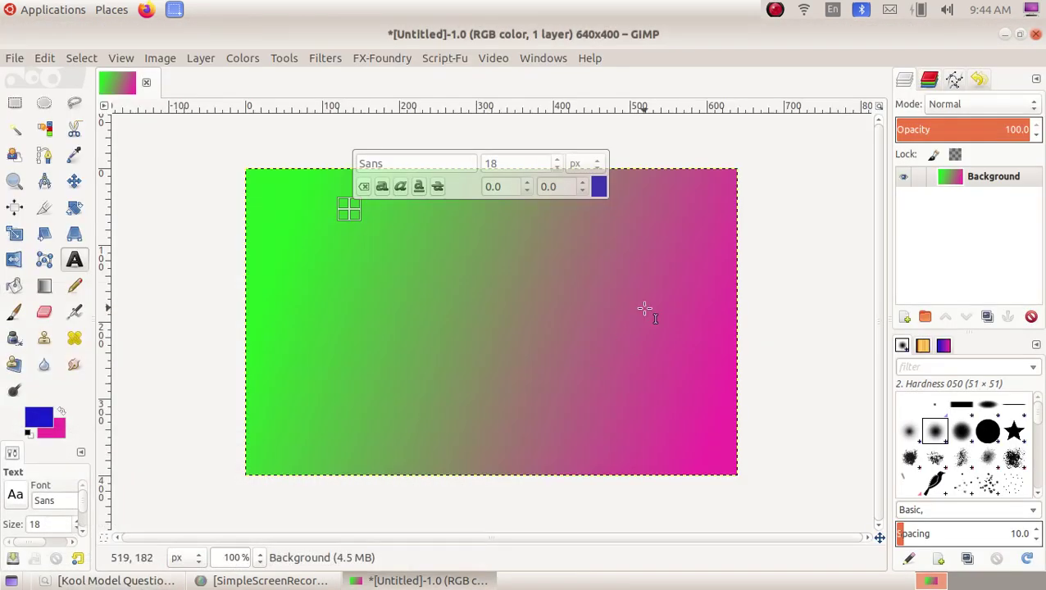
type("Nobe")
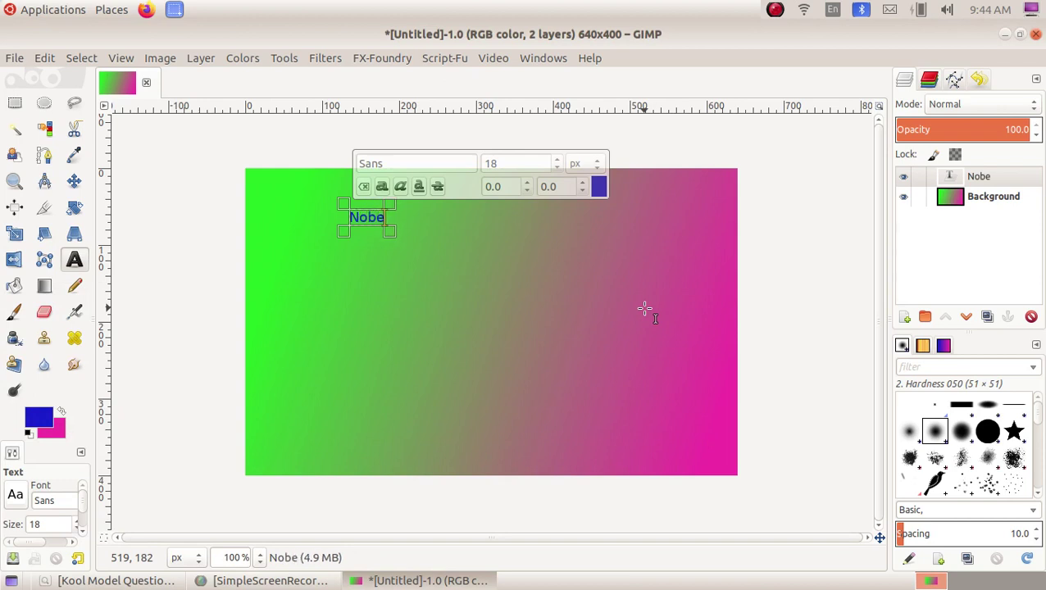
type("l Pe")
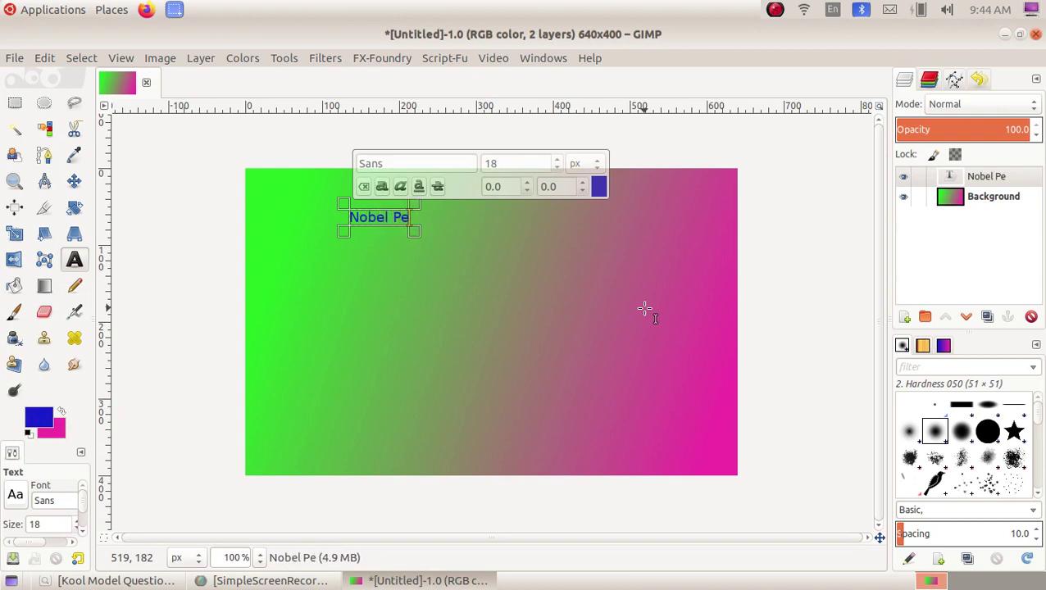
type("ase")
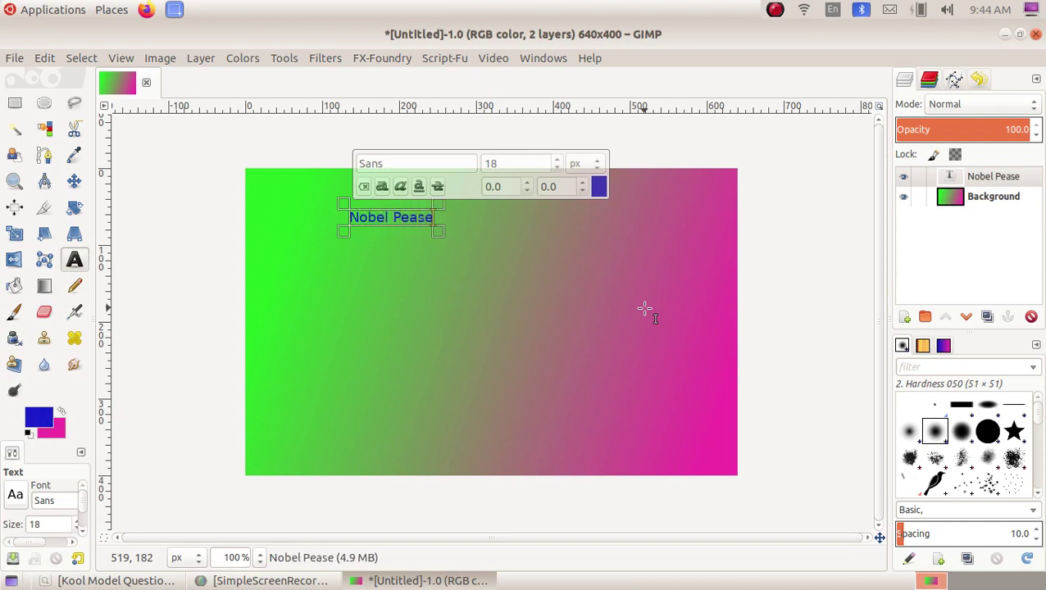
left_click(117, 580)
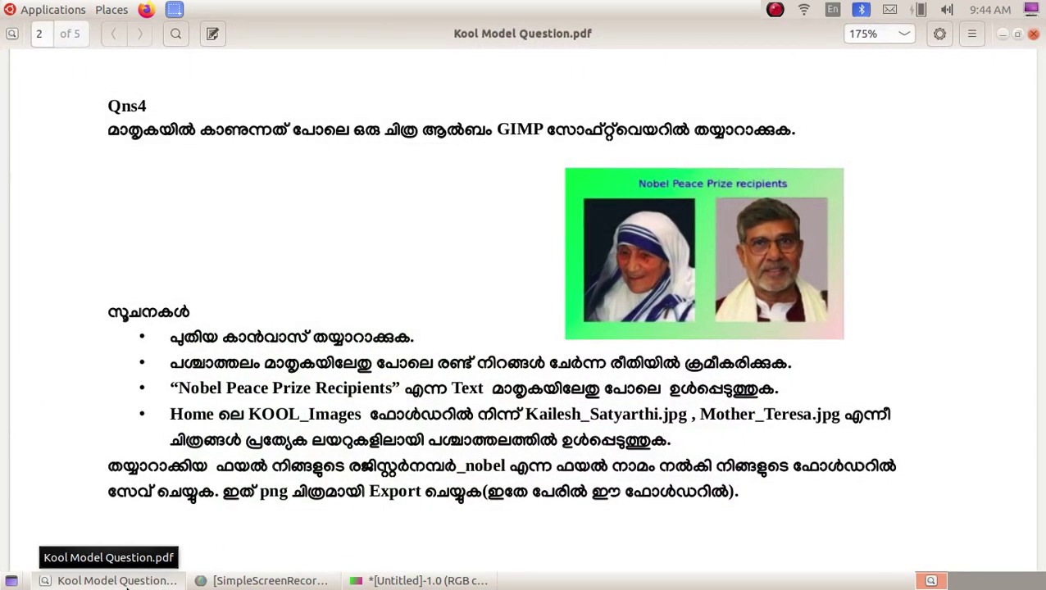
left_click(426, 581)
type("Pri")
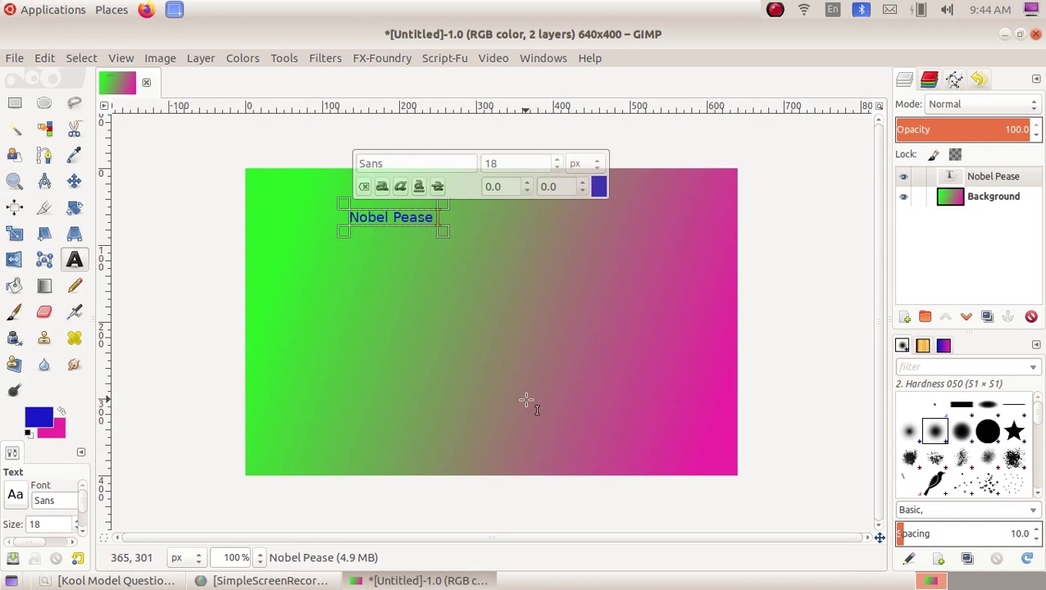
type("z")
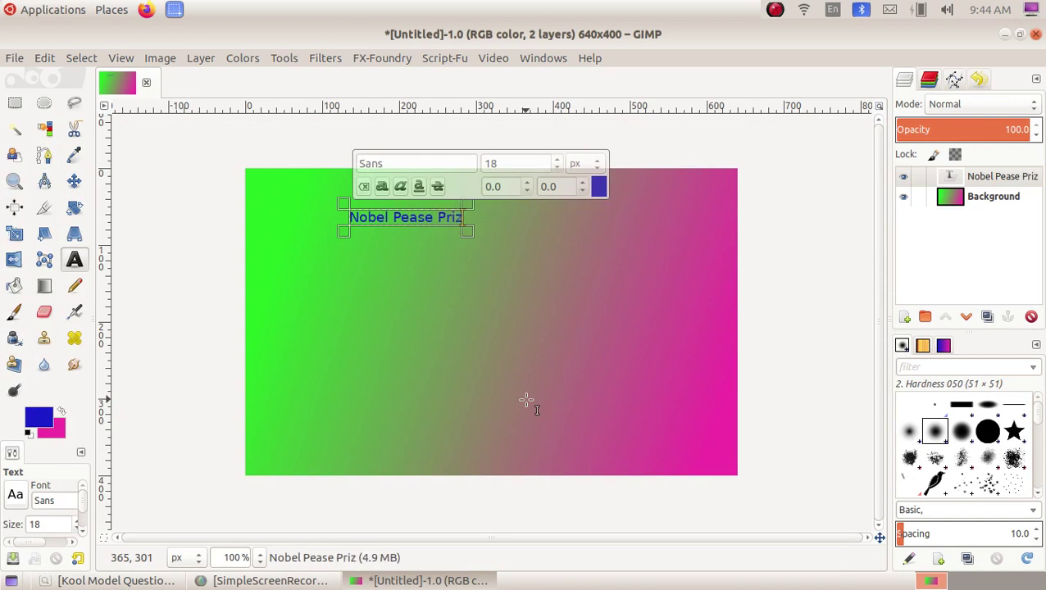
type("e Recipients")
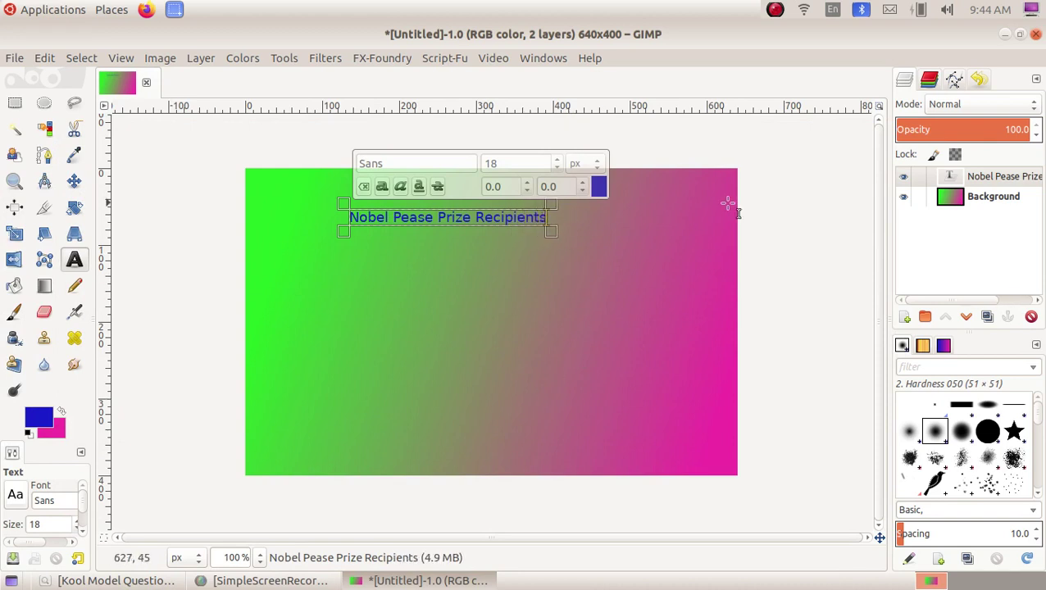
left_click(994, 199)
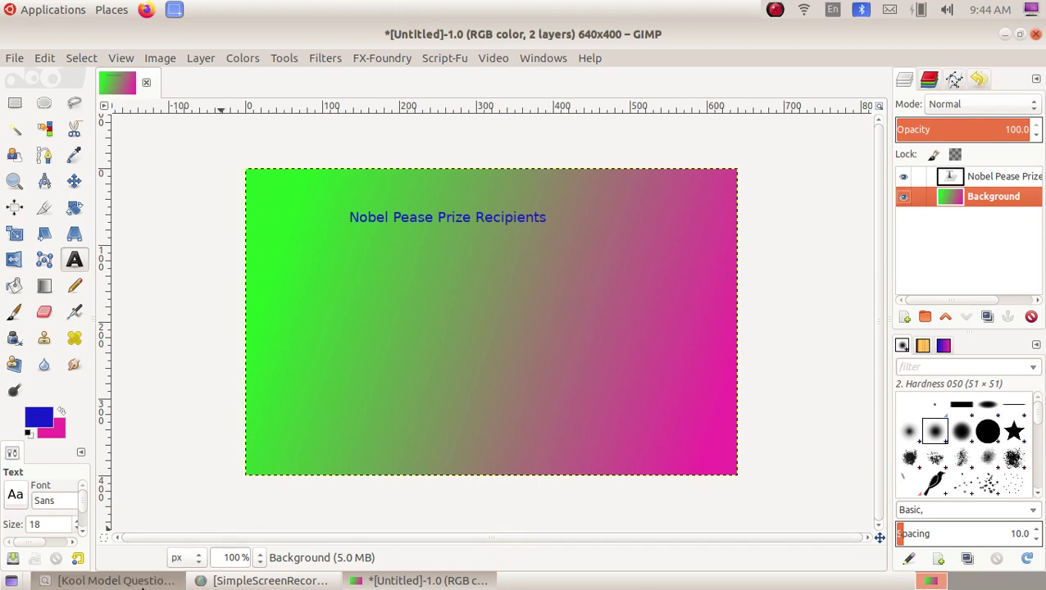
- Check the required photos in the question PDF and open Mother_Taresa.jpg from the KOOL_Images folder as a separate image
left_click(117, 581)
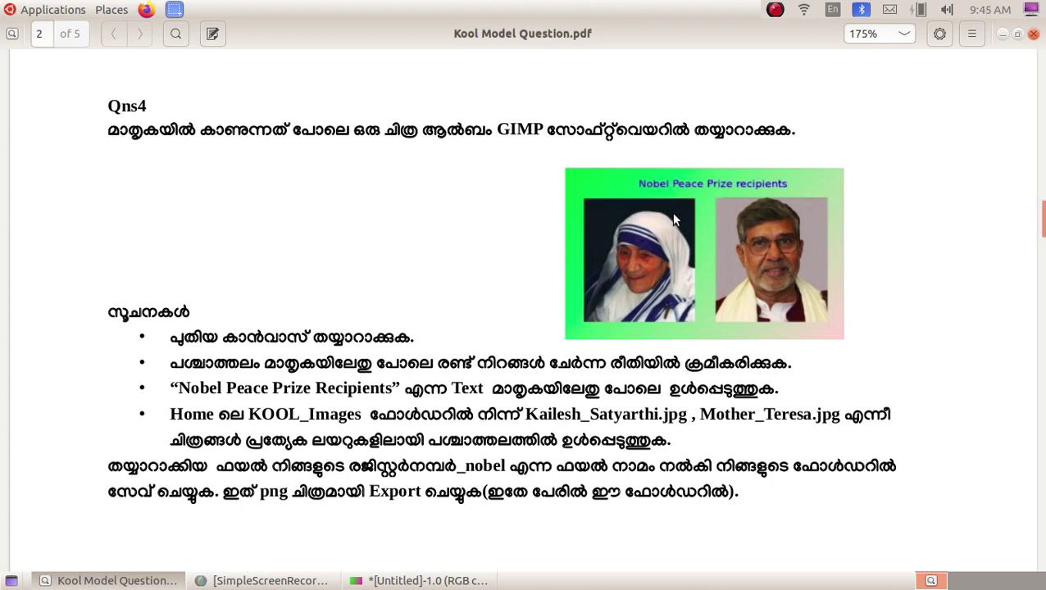
left_click(115, 581)
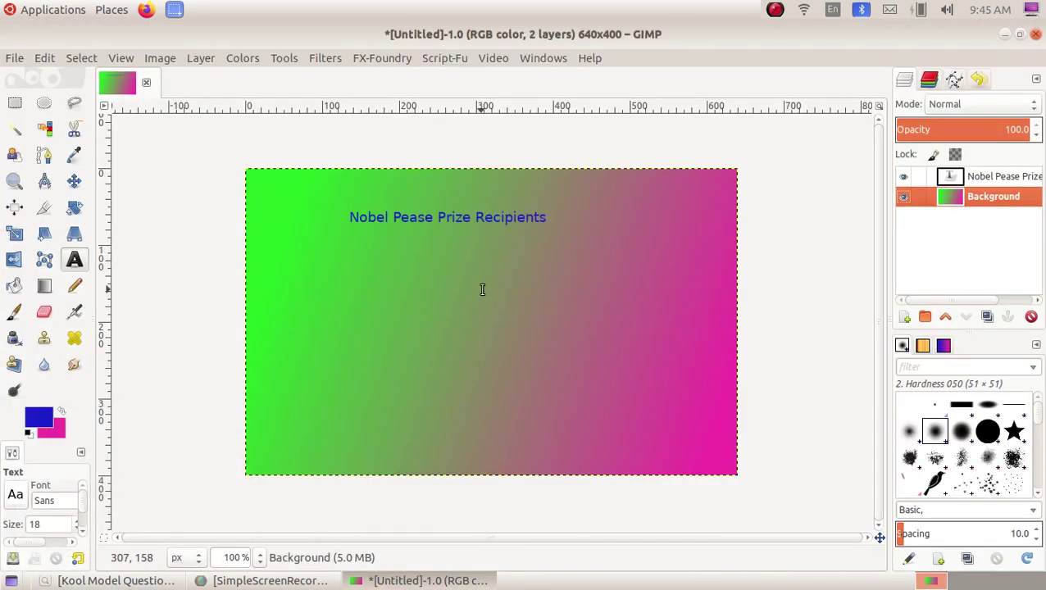
left_click(12, 60)
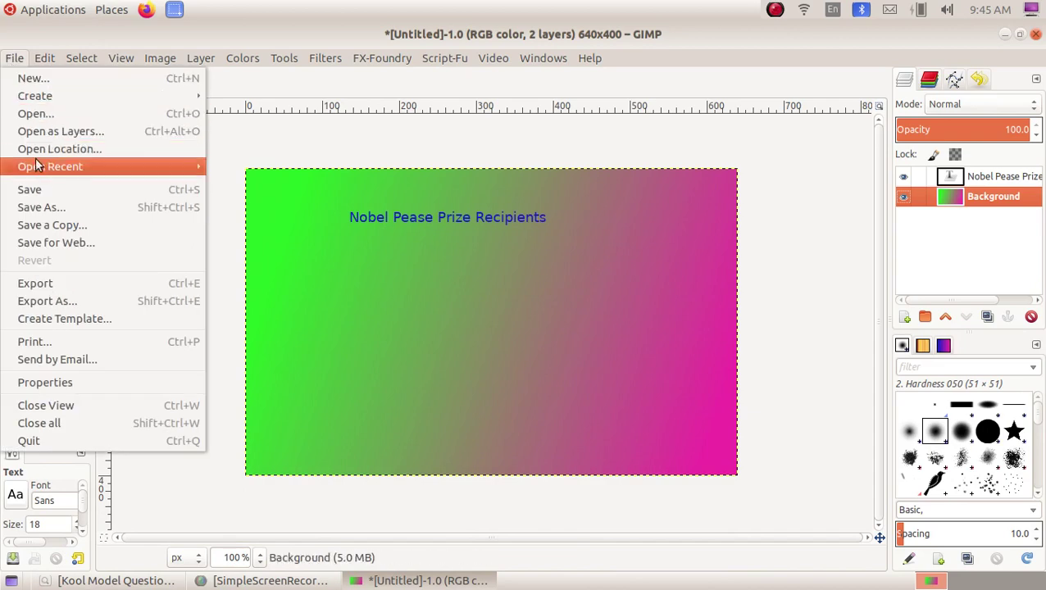
left_click(61, 114)
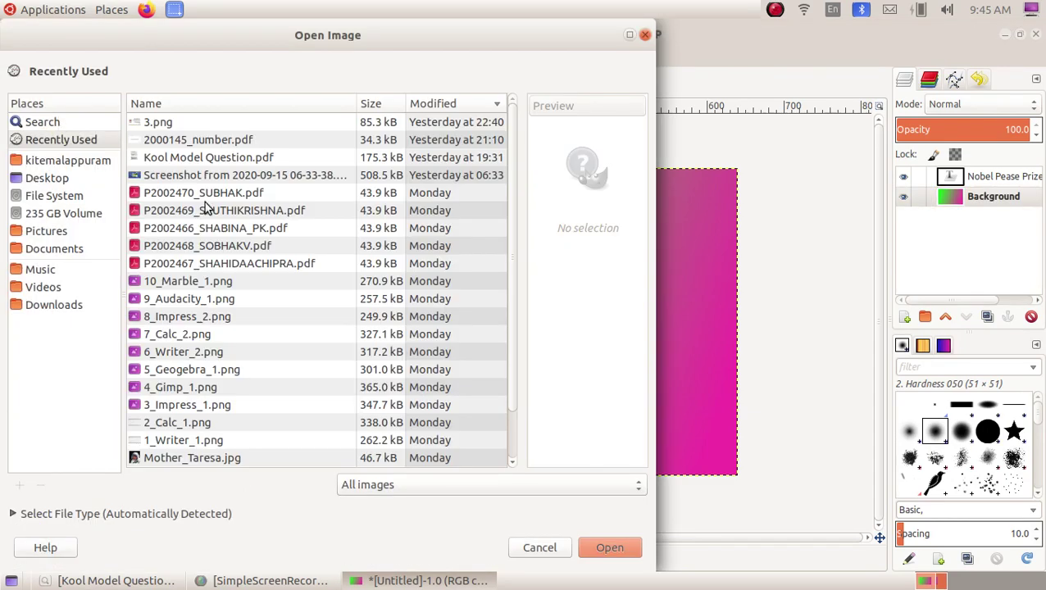
left_click(73, 162)
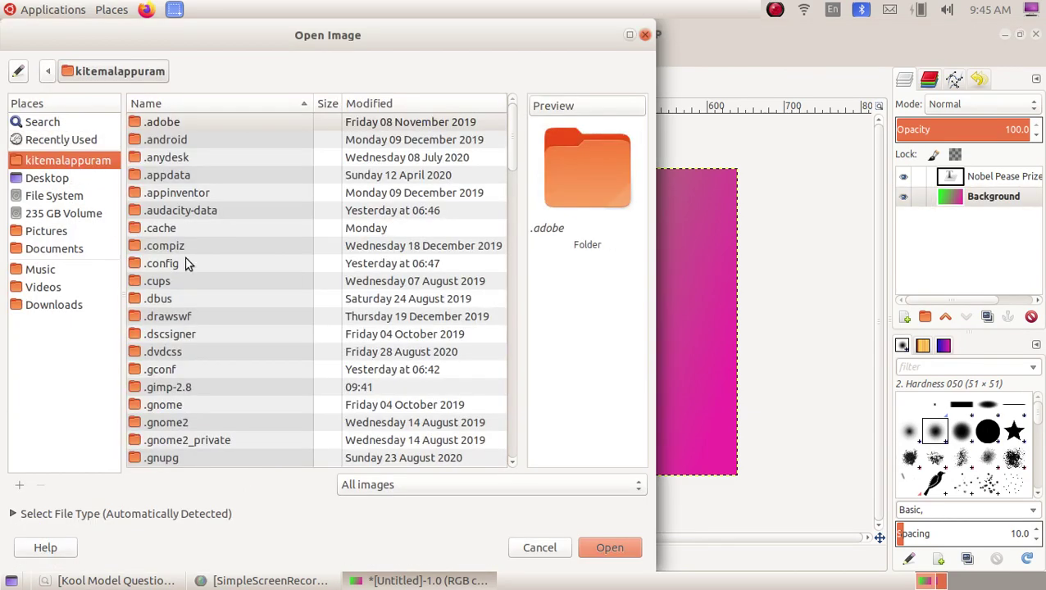
scroll(204, 301, "down", 10)
scroll(203, 301, "down", 5)
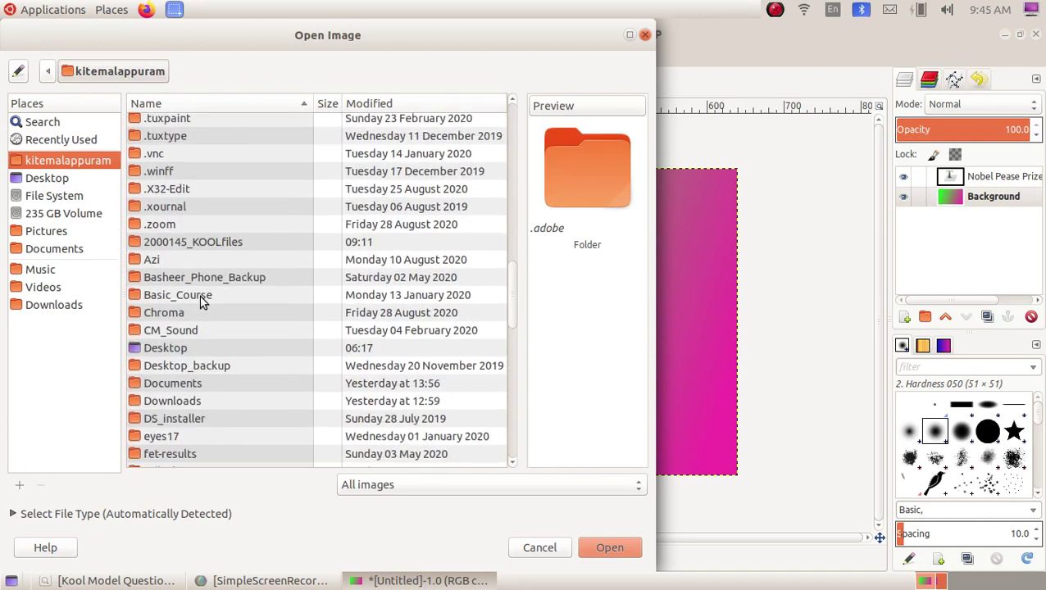
scroll(203, 301, "down", 6)
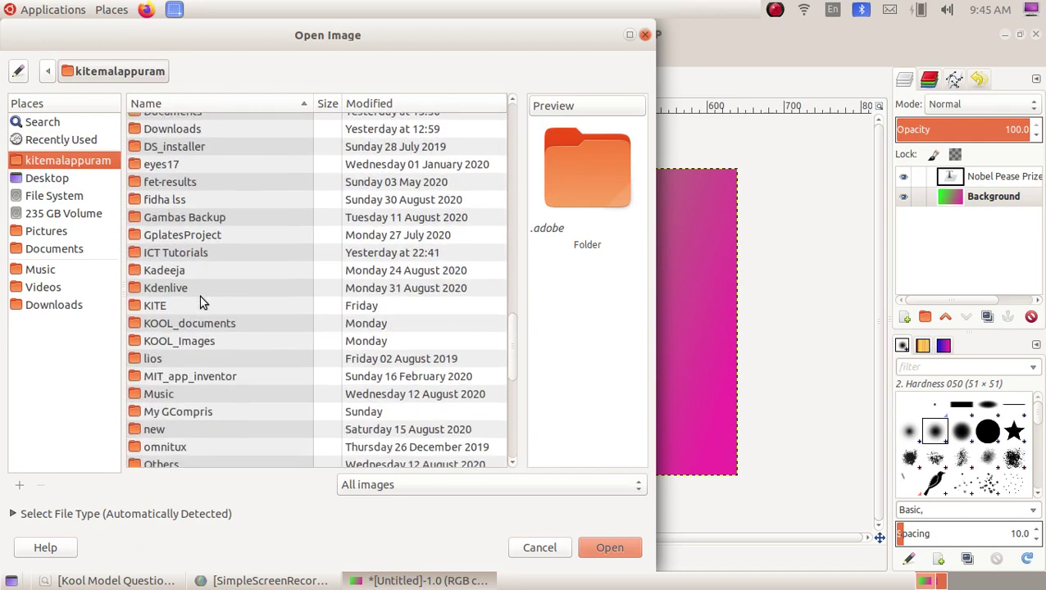
double_click(203, 343)
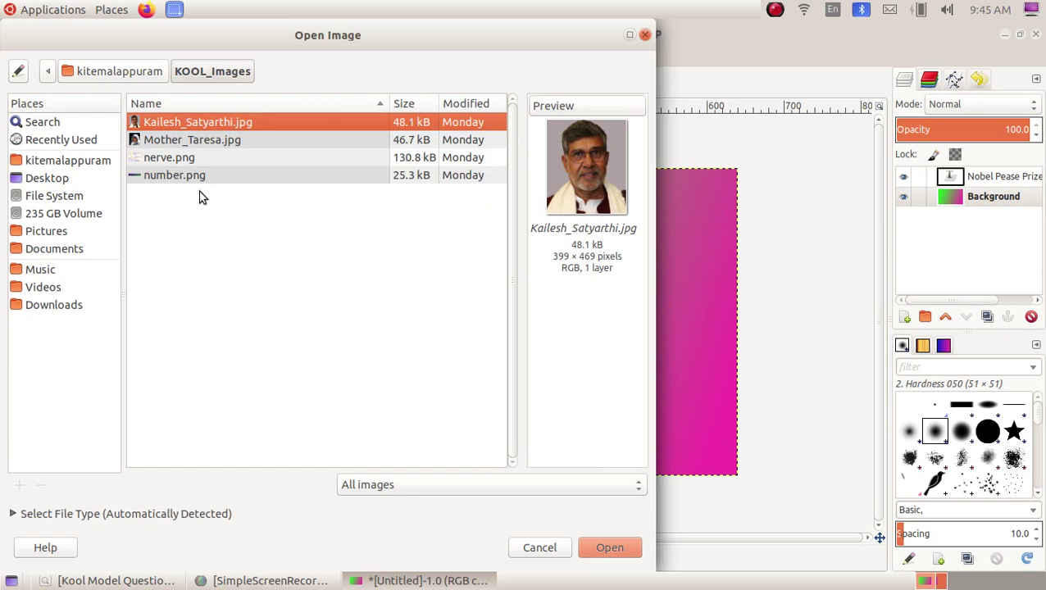
left_click(203, 141)
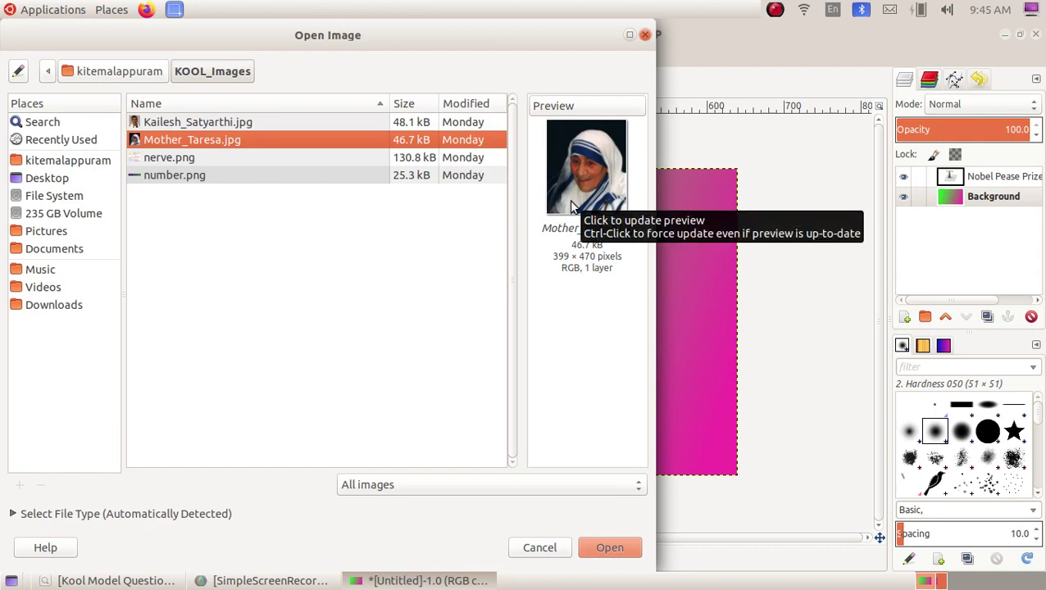
left_click(587, 164)
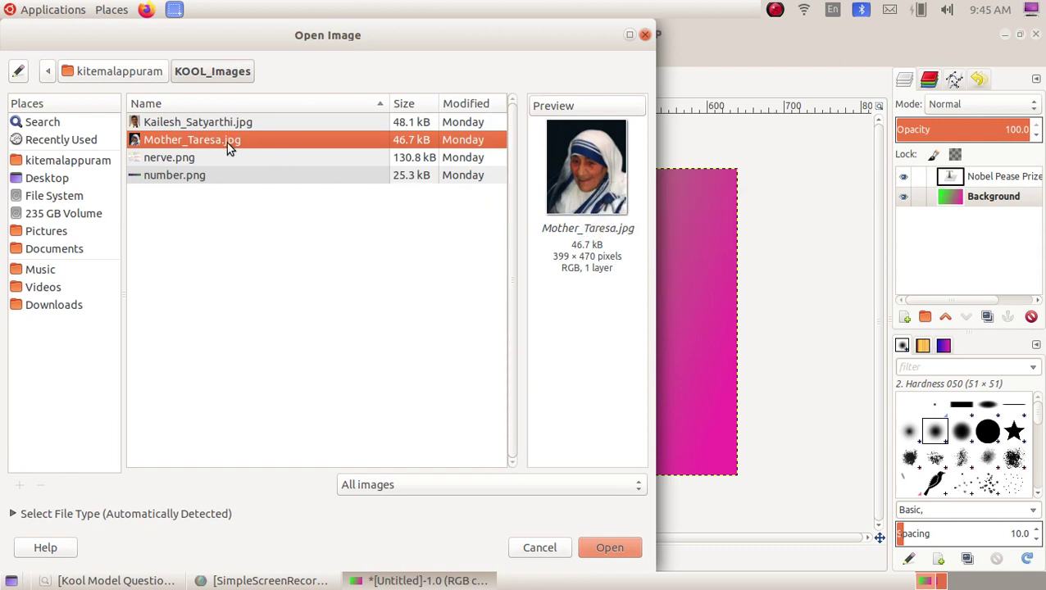
left_click(611, 548)
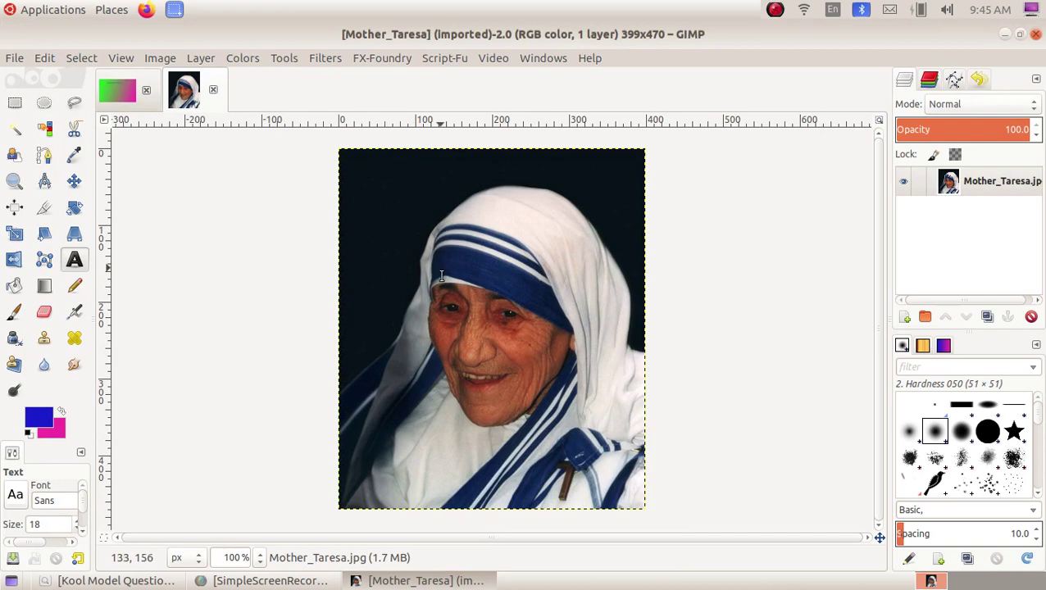
- Return to the album image and add a transparent 640 × 400 px layer named Mother above the title layer, keeping it selected
left_click(123, 97)
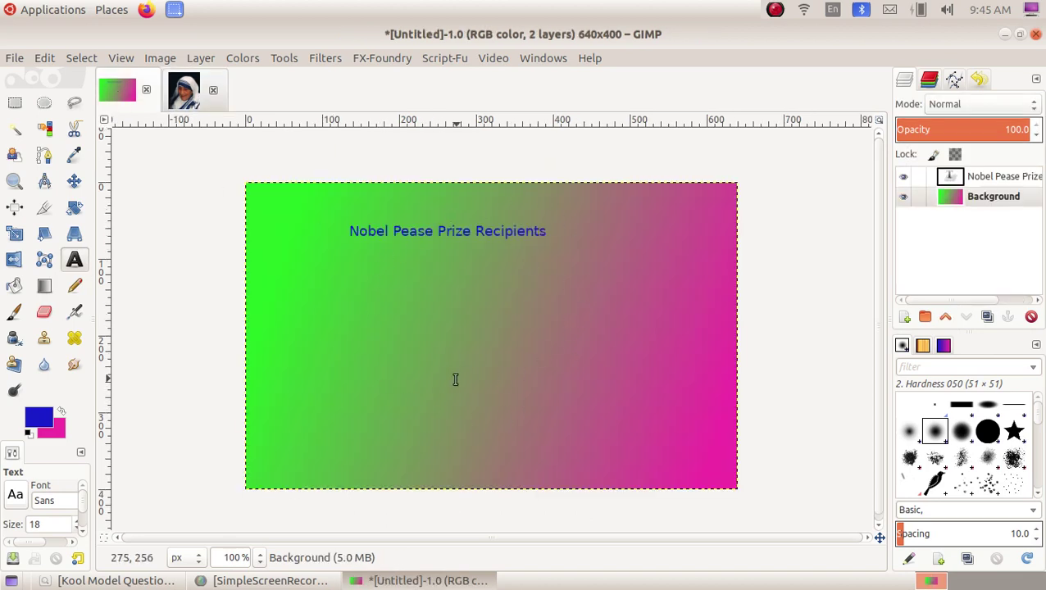
left_click(184, 94)
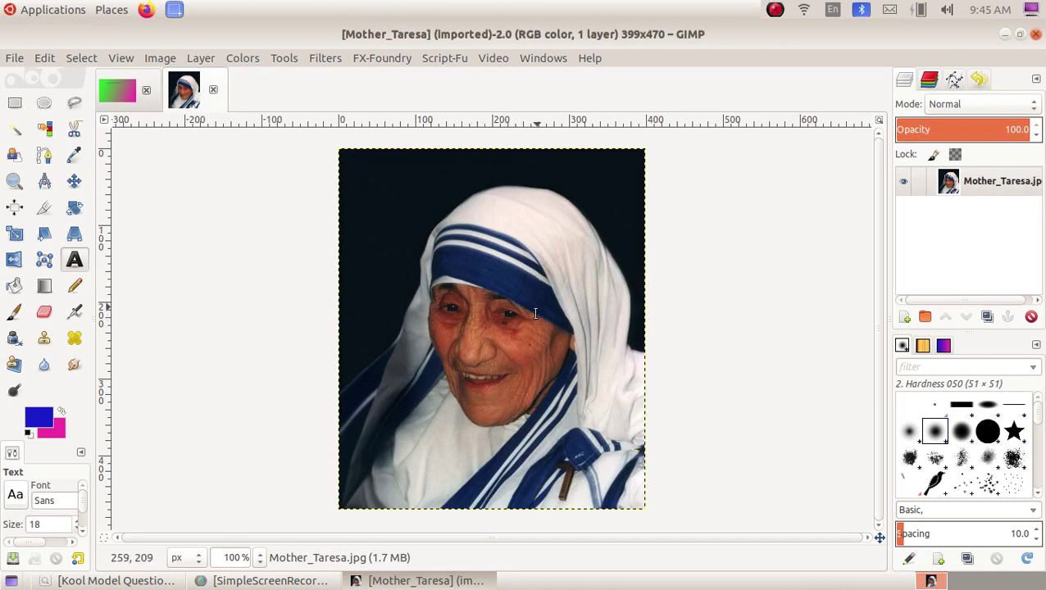
left_click(121, 93)
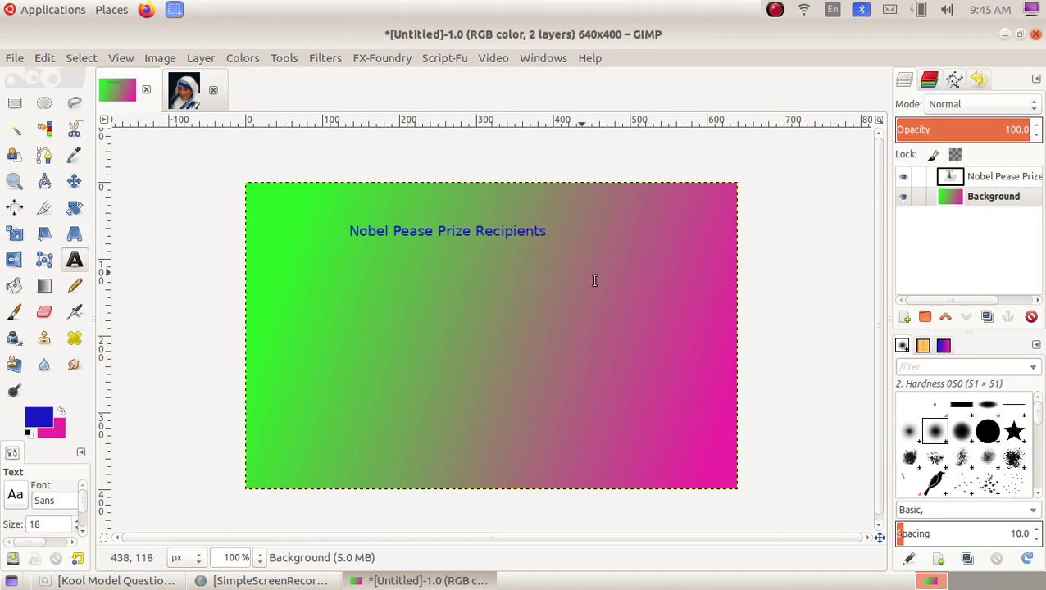
left_click(148, 581)
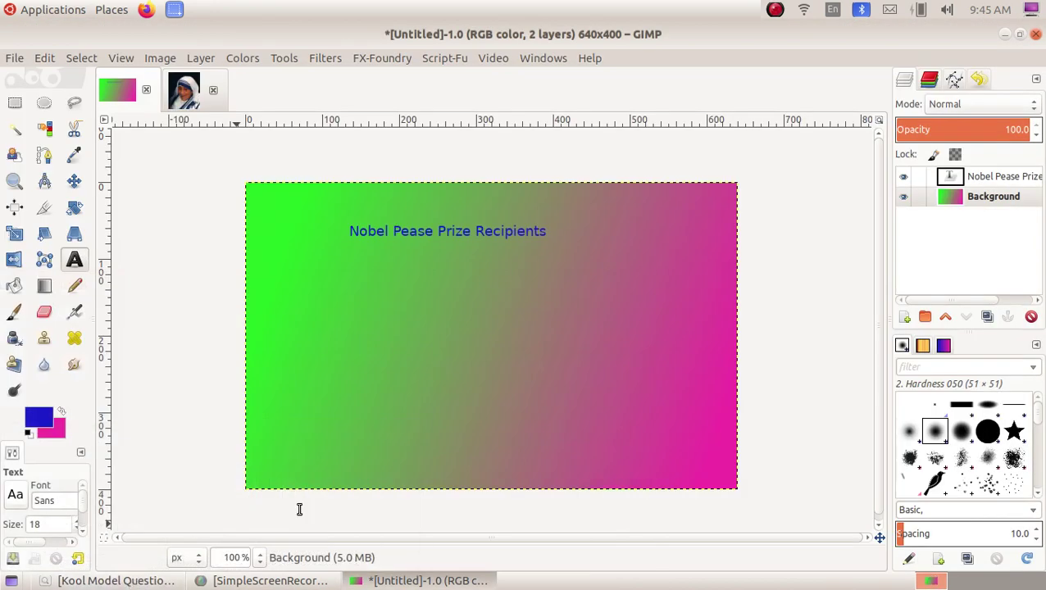
left_click(127, 581)
left_click(991, 205)
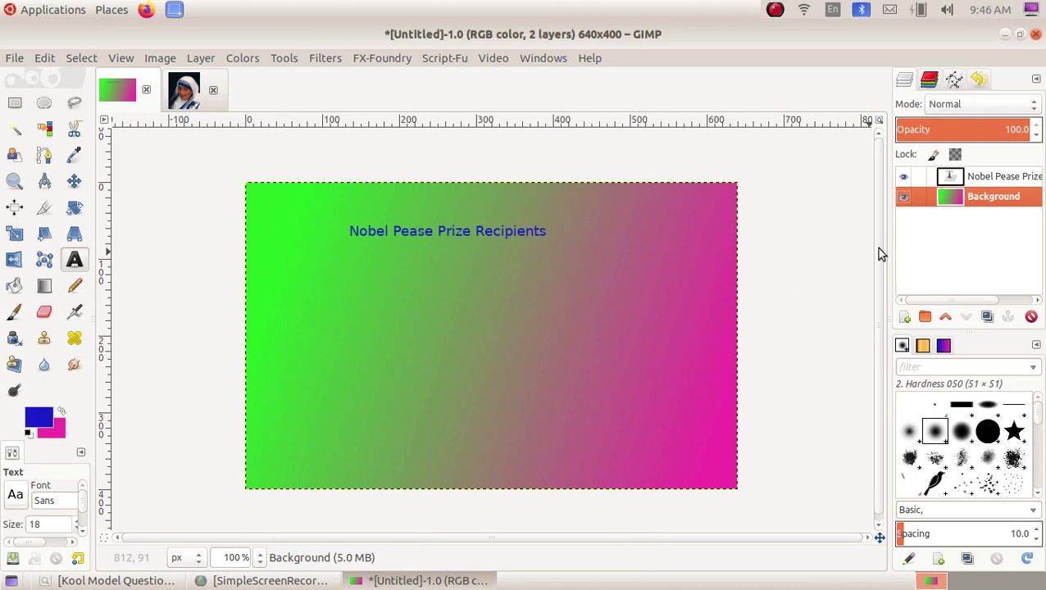
left_click(996, 178)
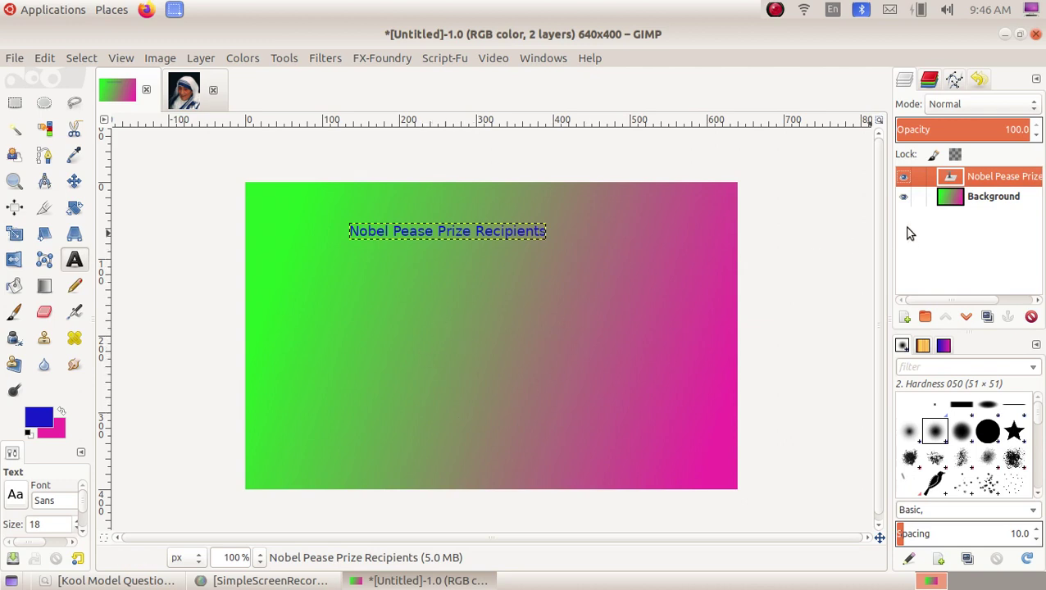
left_click(906, 318)
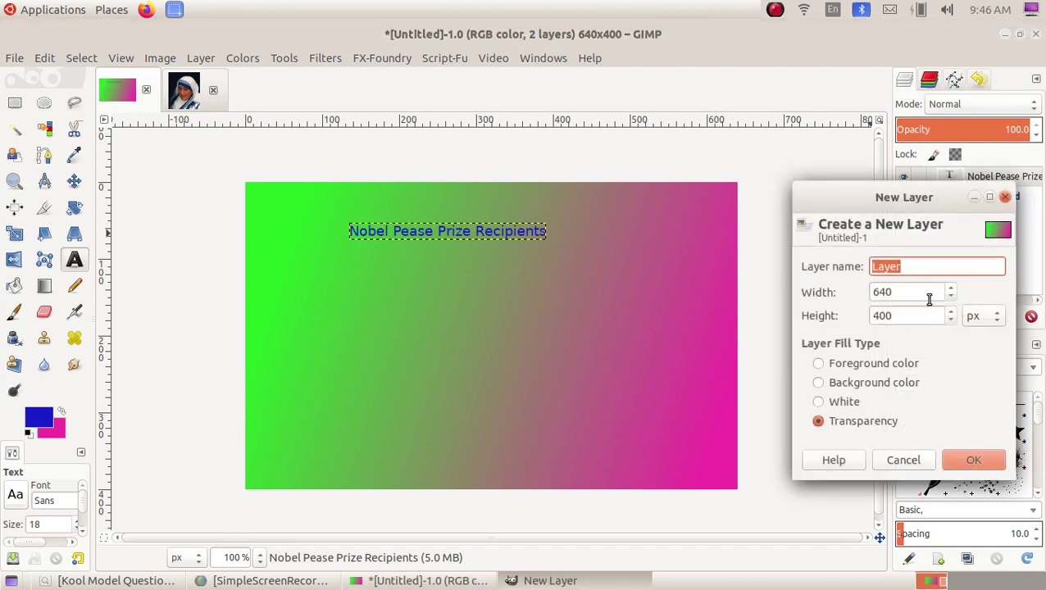
type("Mother")
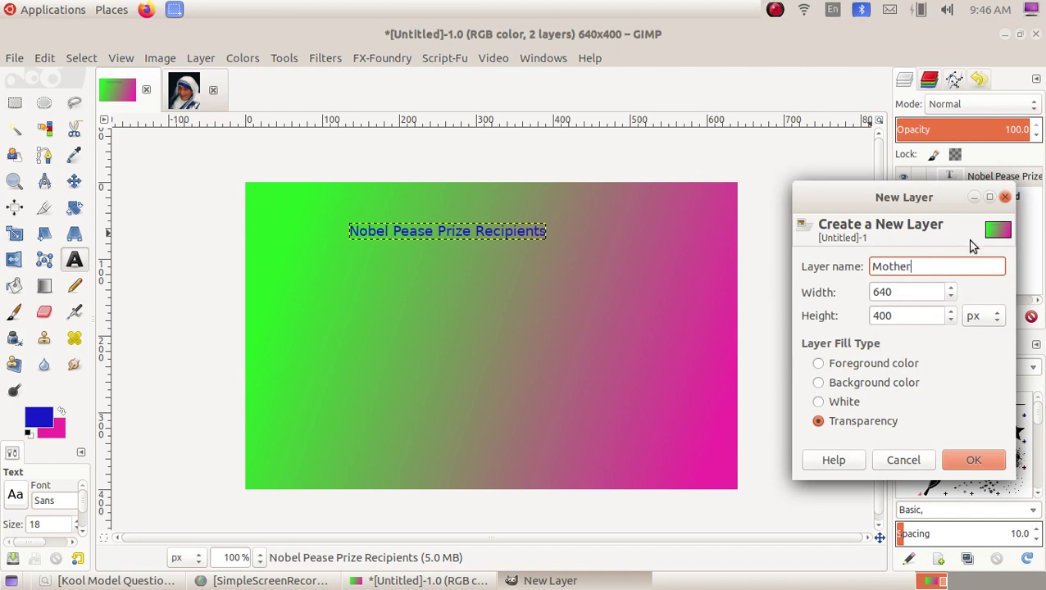
left_click(973, 456)
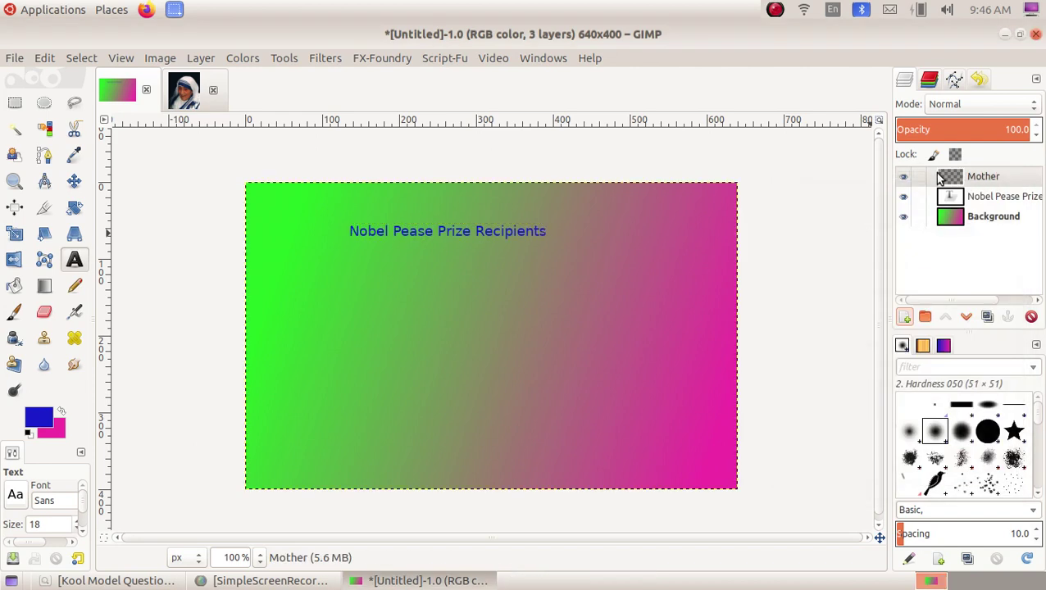
left_click(983, 178)
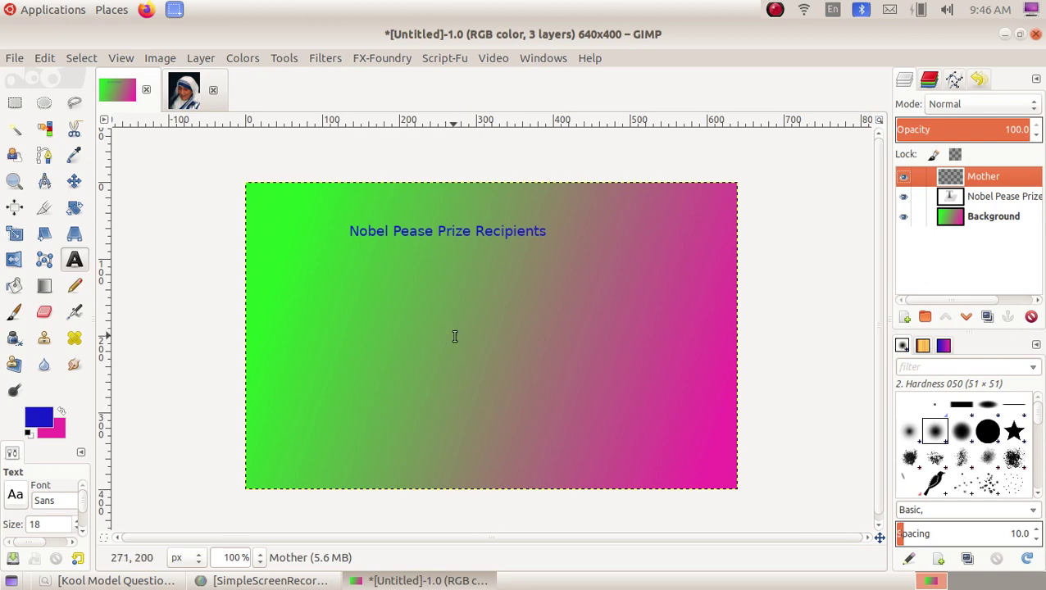
- Copy the whole Mother_Taresa photo and paste it into the album image with the Mother layer selected
left_click(189, 92)
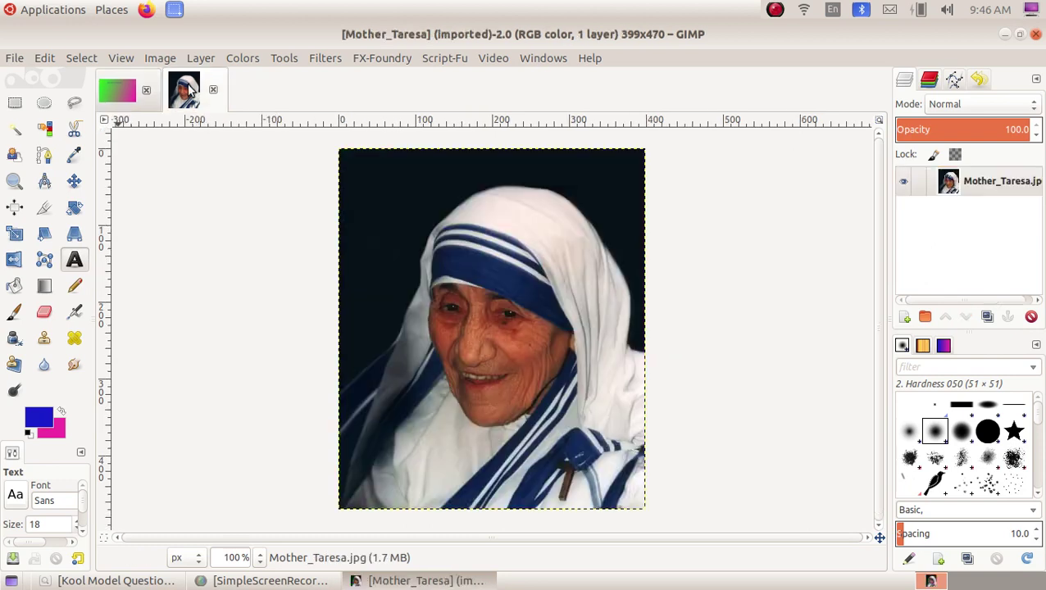
right_click(495, 297)
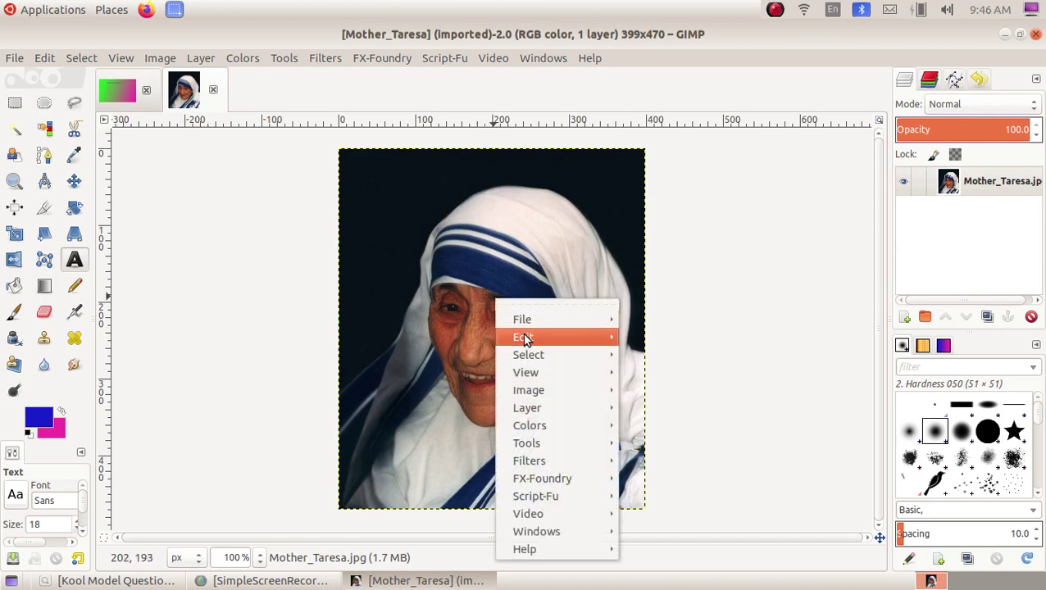
mouse_move(525, 339)
left_click(707, 263)
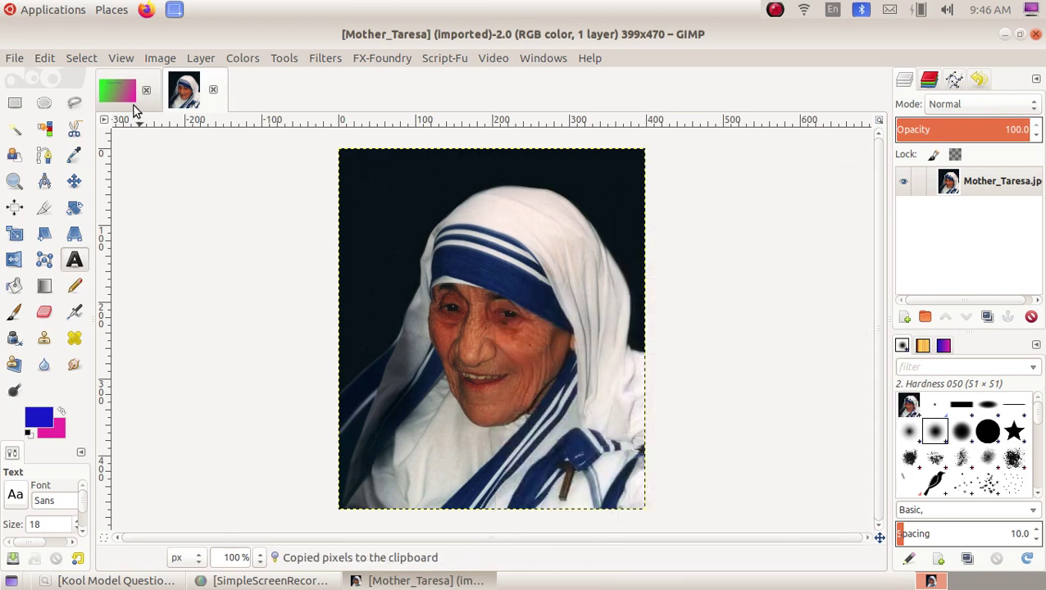
left_click(129, 97)
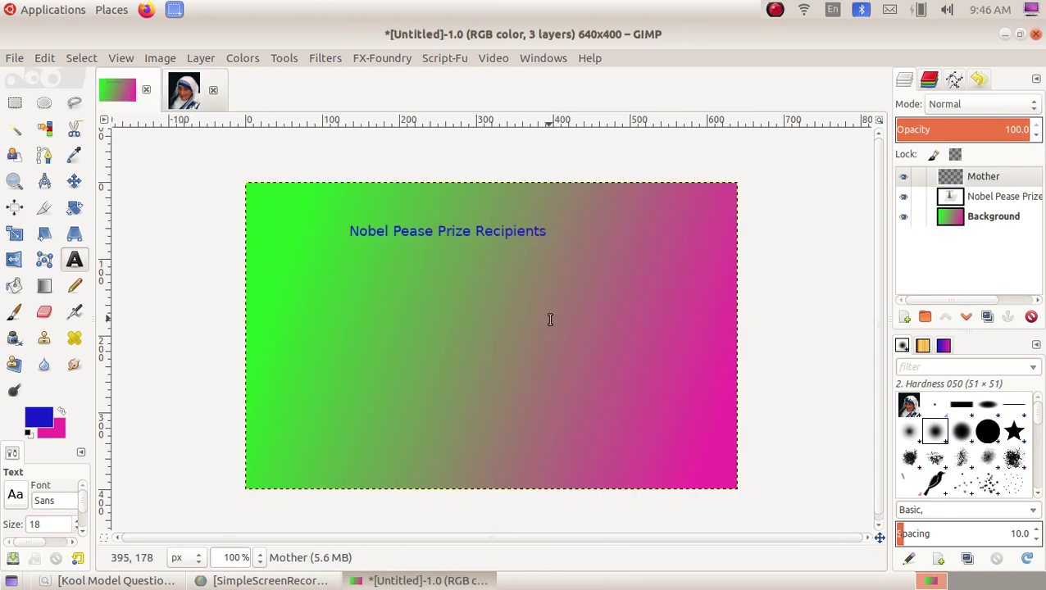
left_click(987, 179)
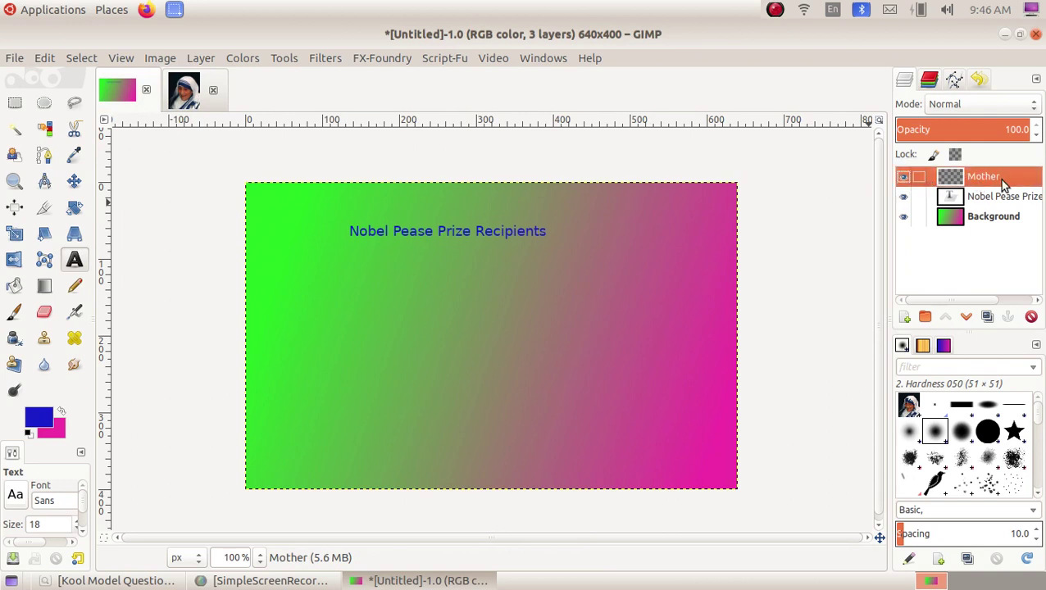
right_click(365, 294)
mouse_move(407, 335)
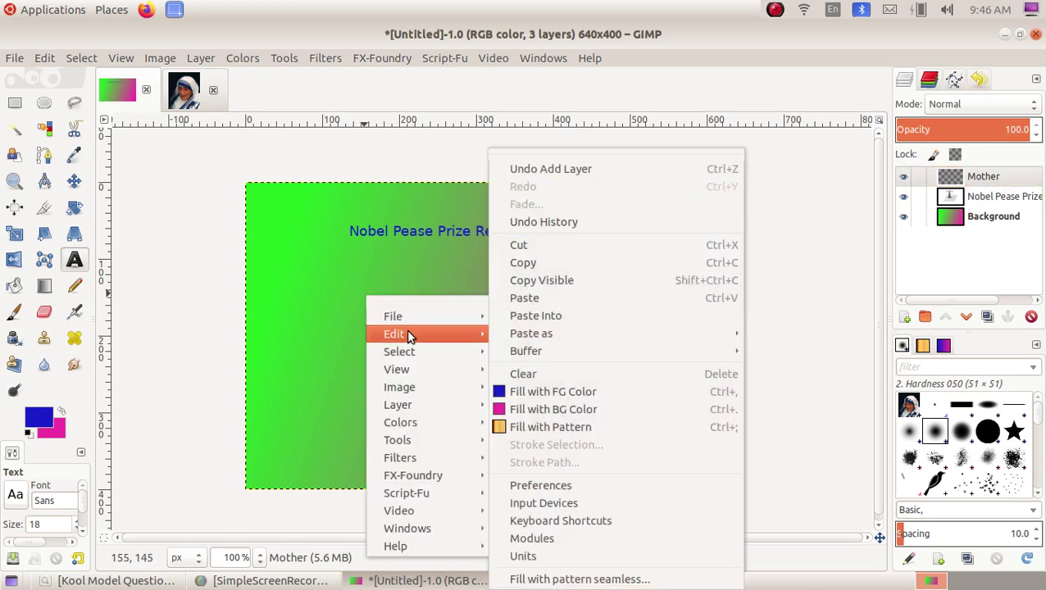
left_click(563, 299)
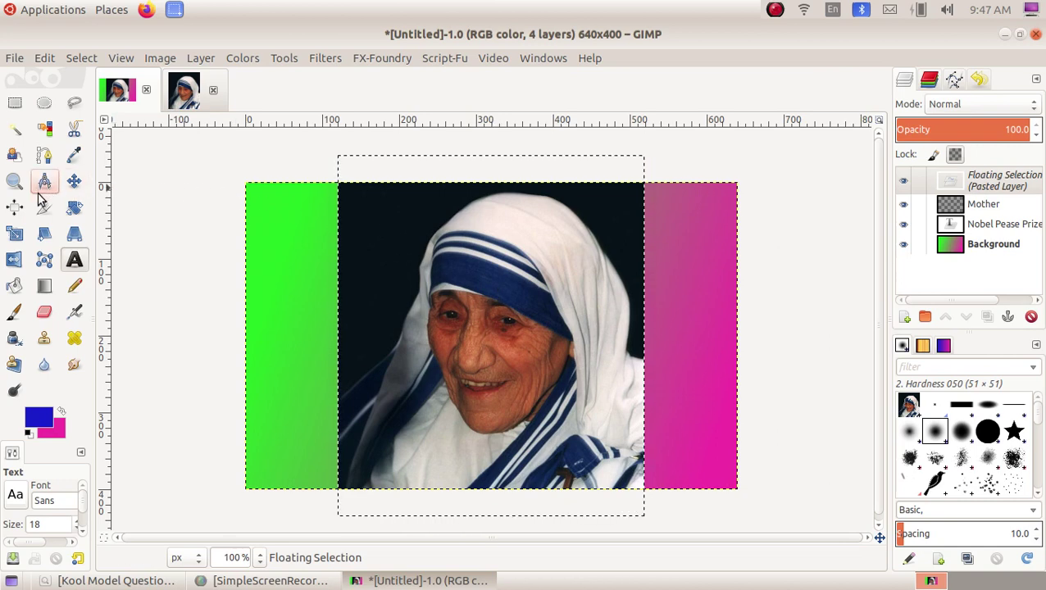
- Scale the pasted photo down to fit the canvas's left half below the title, and anchor it to the Mother layer
left_click(14, 236)
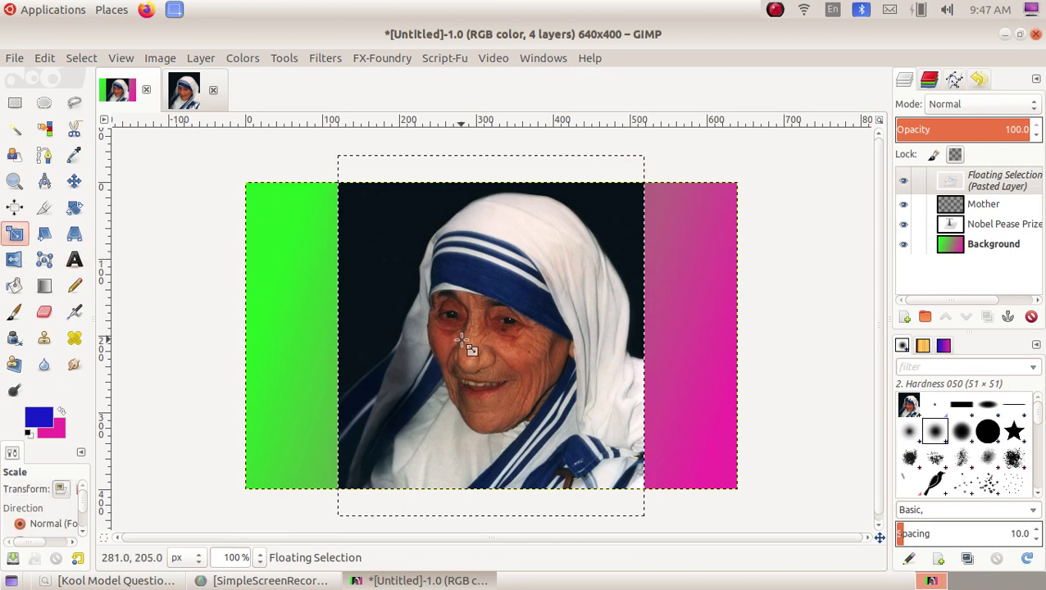
left_click(486, 344)
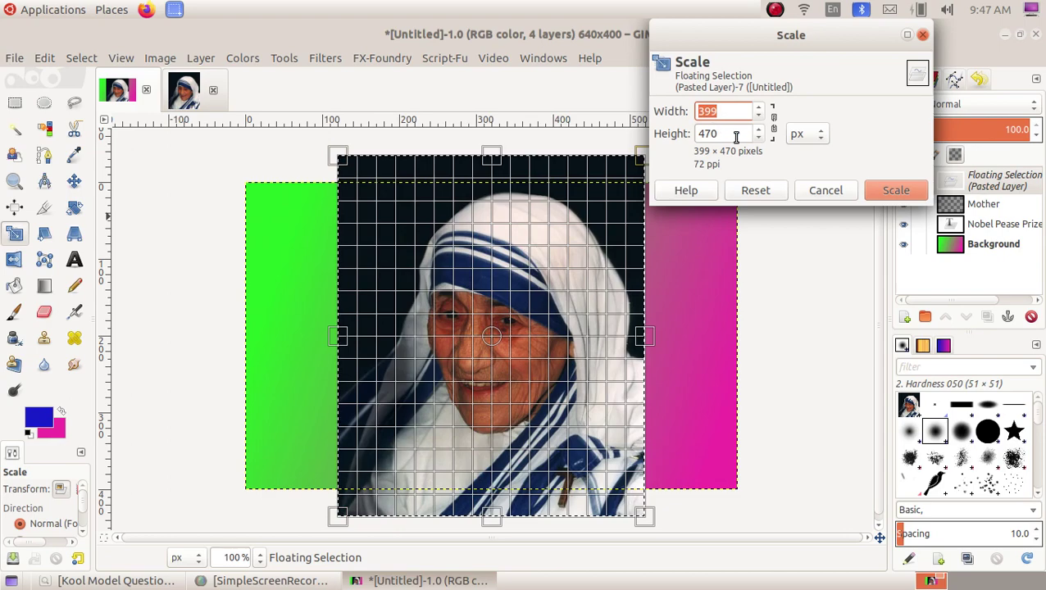
left_click_drag(628, 186, 350, 296)
left_click_drag(517, 459, 439, 411)
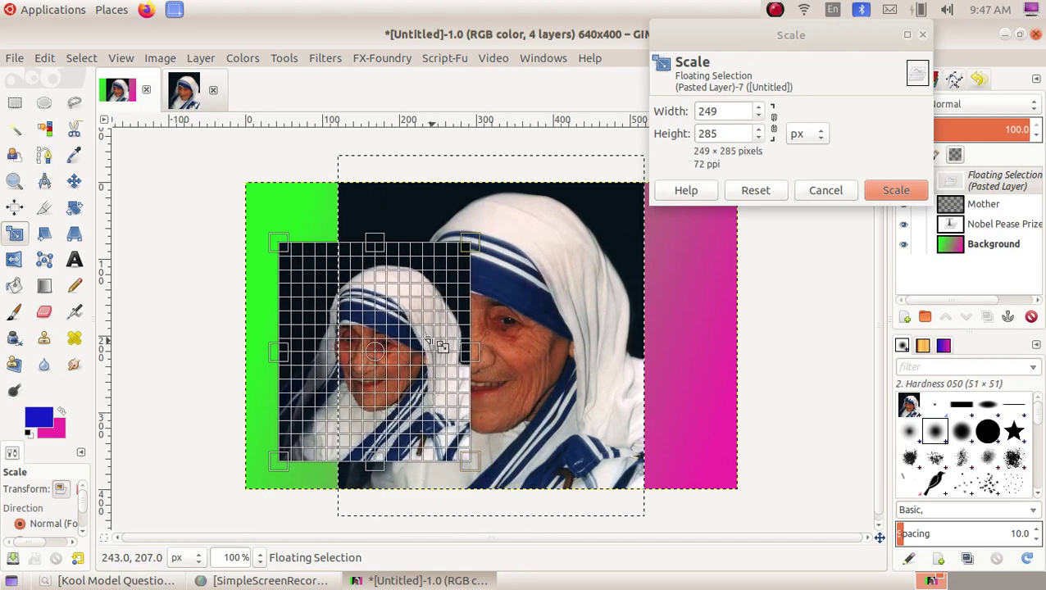
left_click_drag(454, 291, 441, 298)
left_click(903, 192)
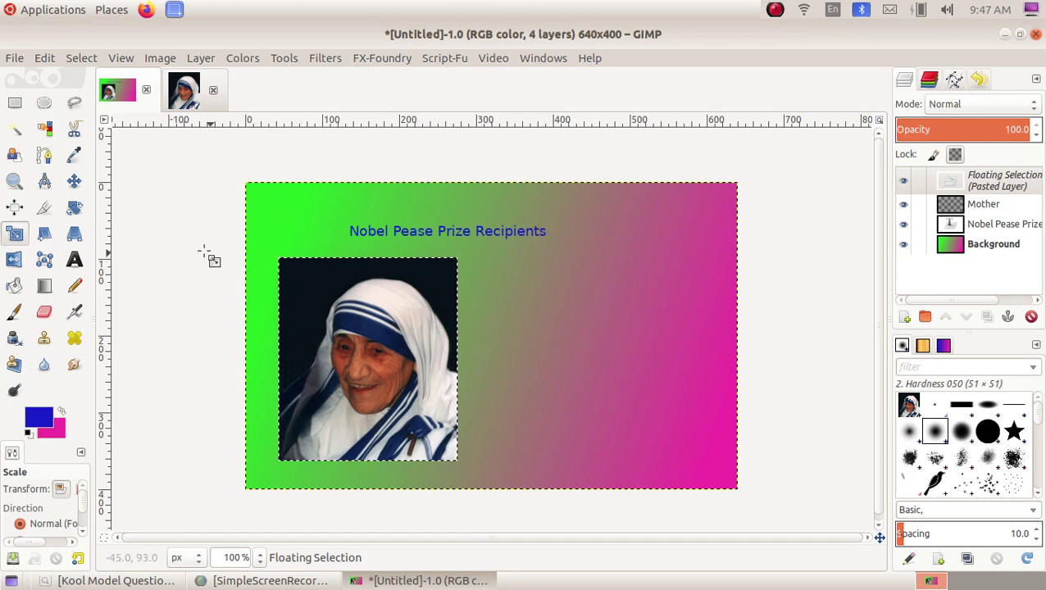
left_click(73, 184)
left_click(300, 221)
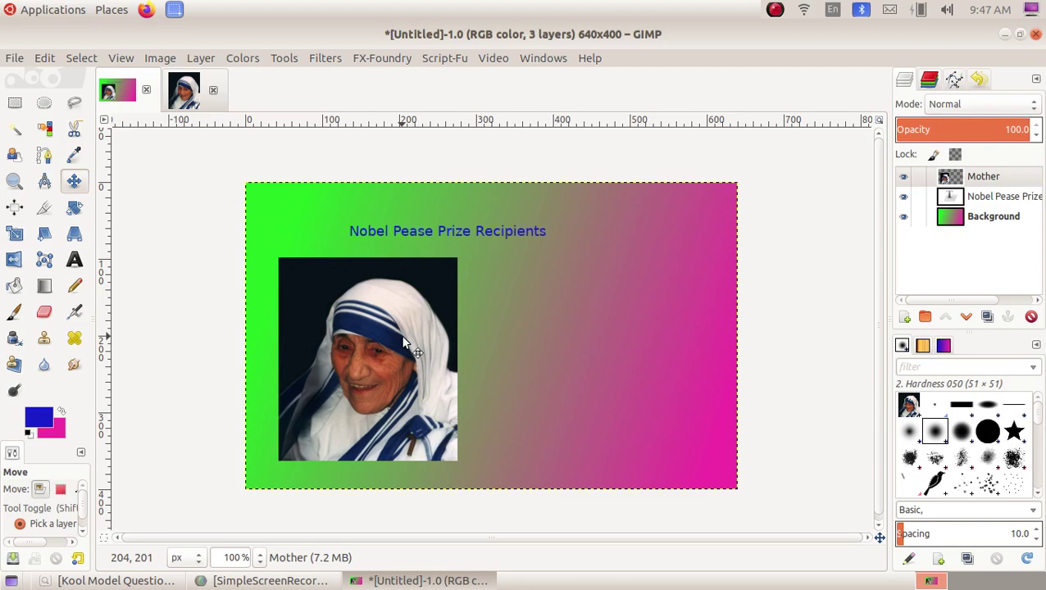
- Check the second photo in the question PDF and add a transparent 640 × 400 px layer named Kailesh to the album
left_click(156, 581)
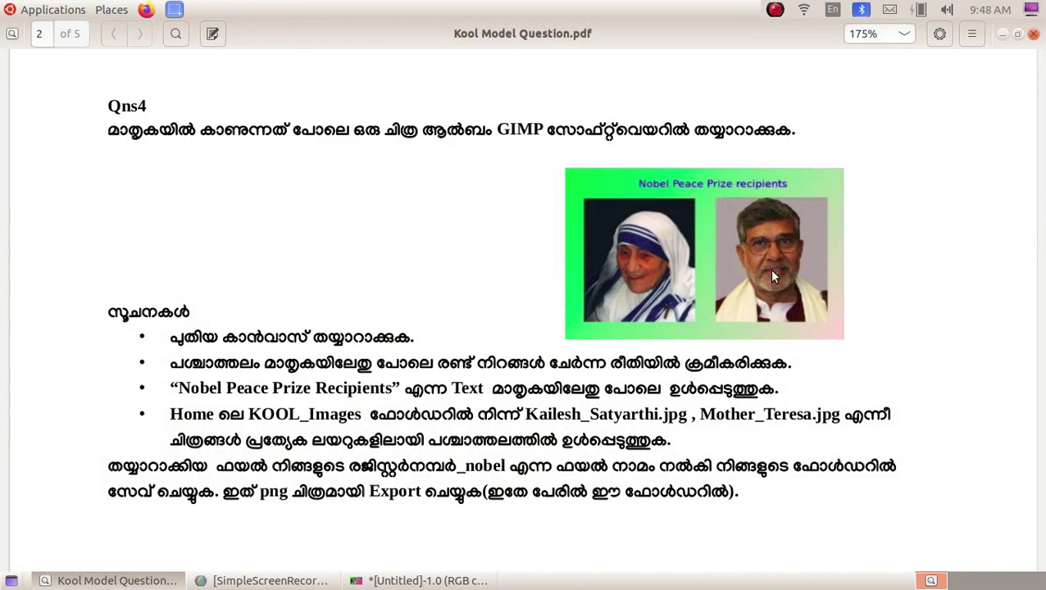
left_click(140, 580)
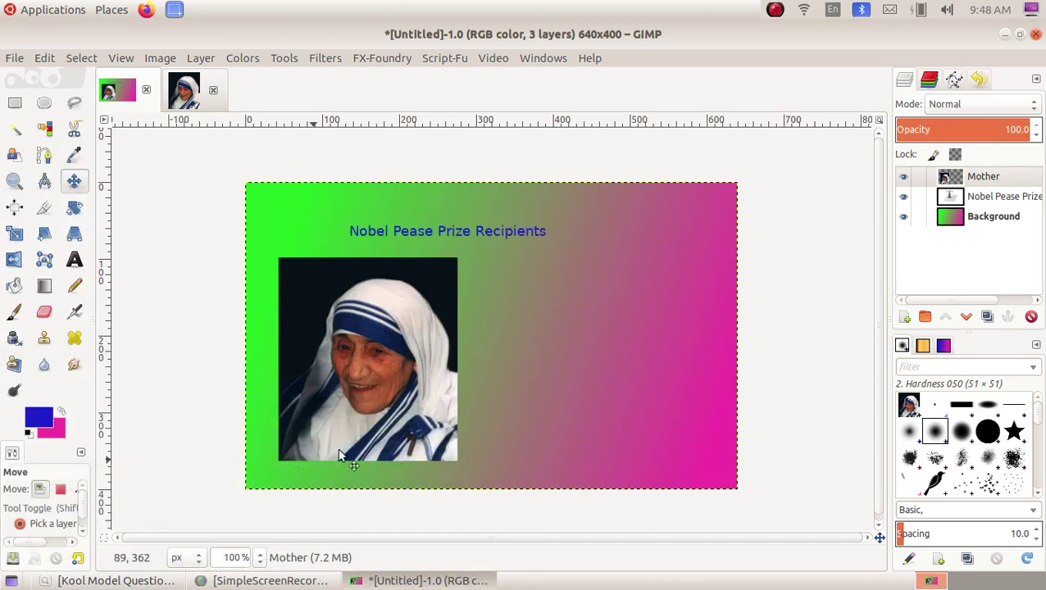
left_click(906, 320)
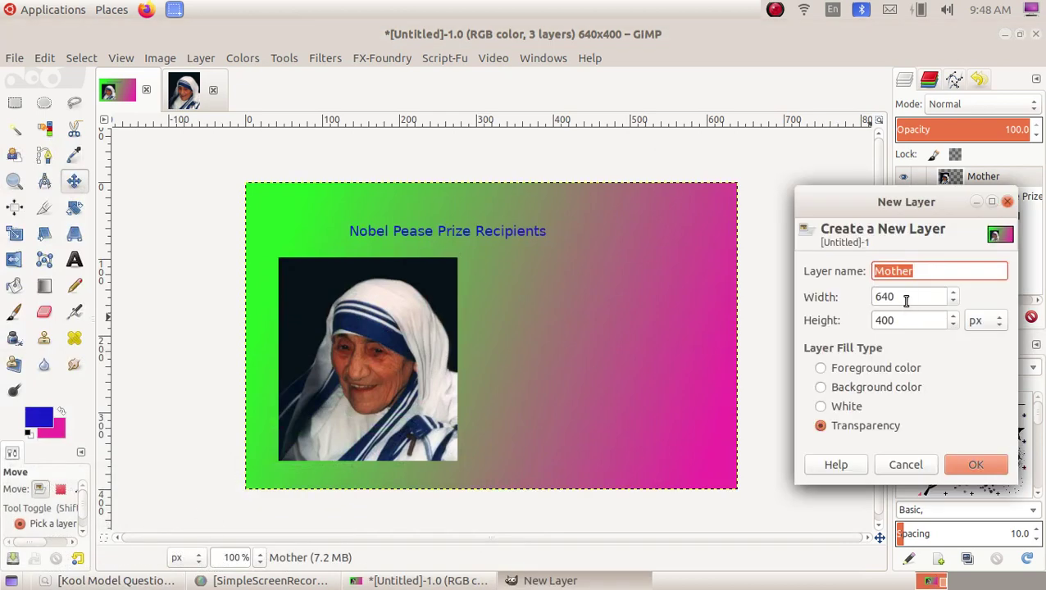
type("Kailesh")
left_click(966, 470)
left_click(976, 182)
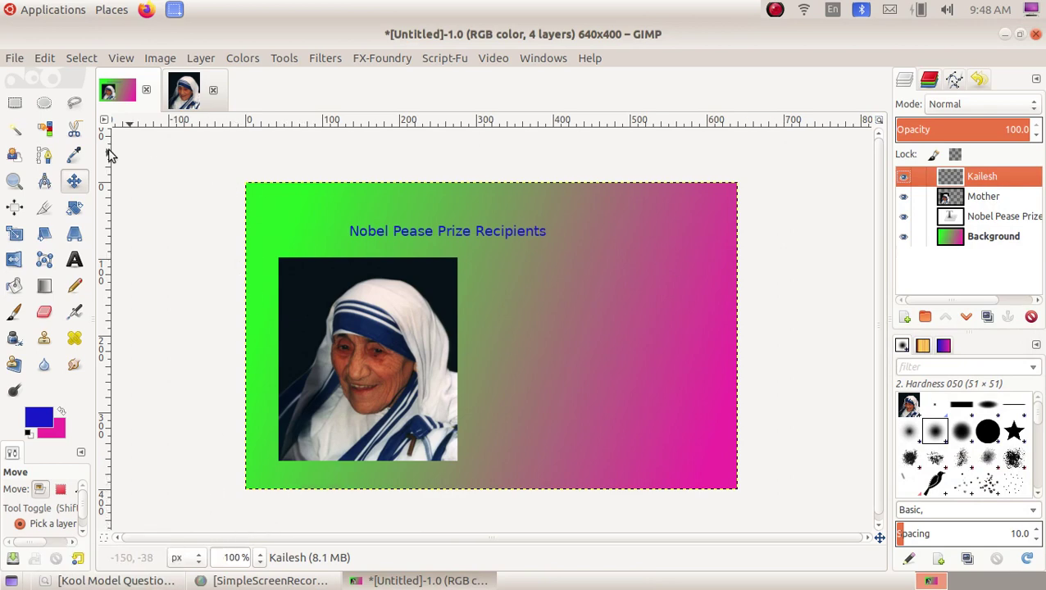
- Open Kailesh_Satyarthi.jpg from the KOOL_Images folder as a separate image
left_click(14, 58)
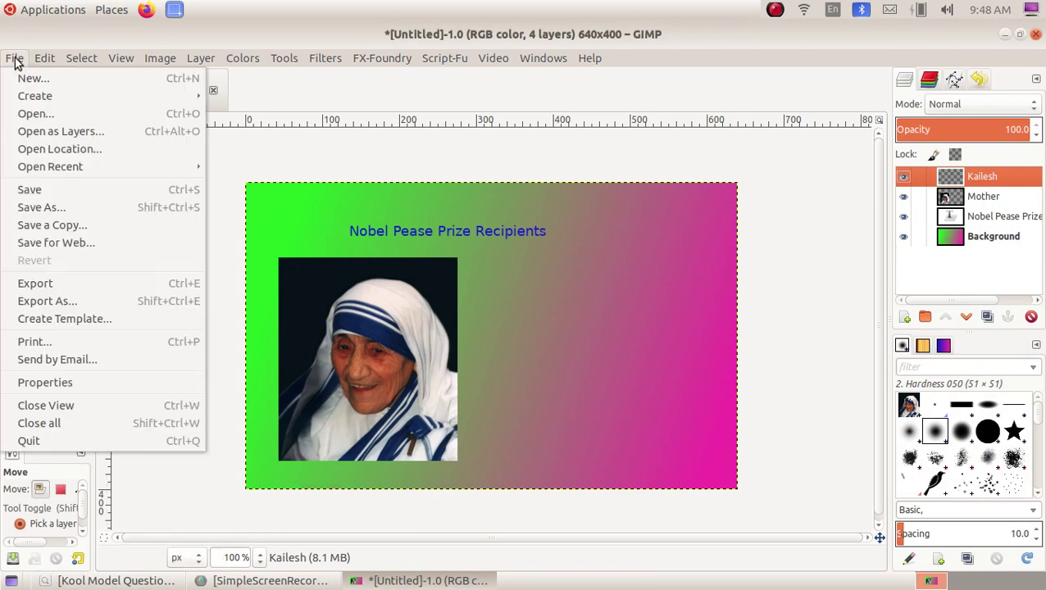
left_click(47, 113)
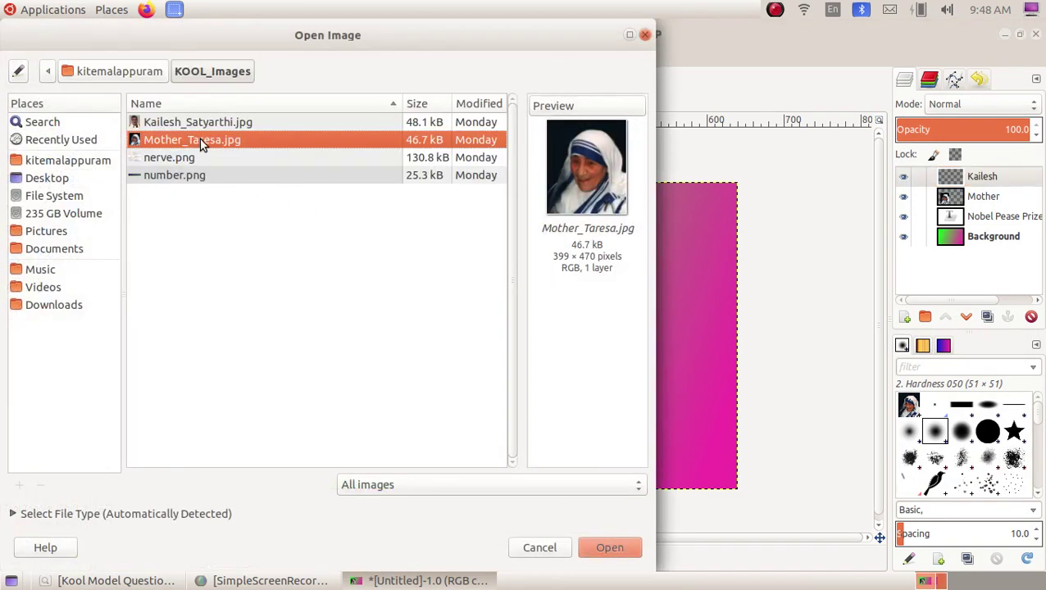
left_click(213, 122)
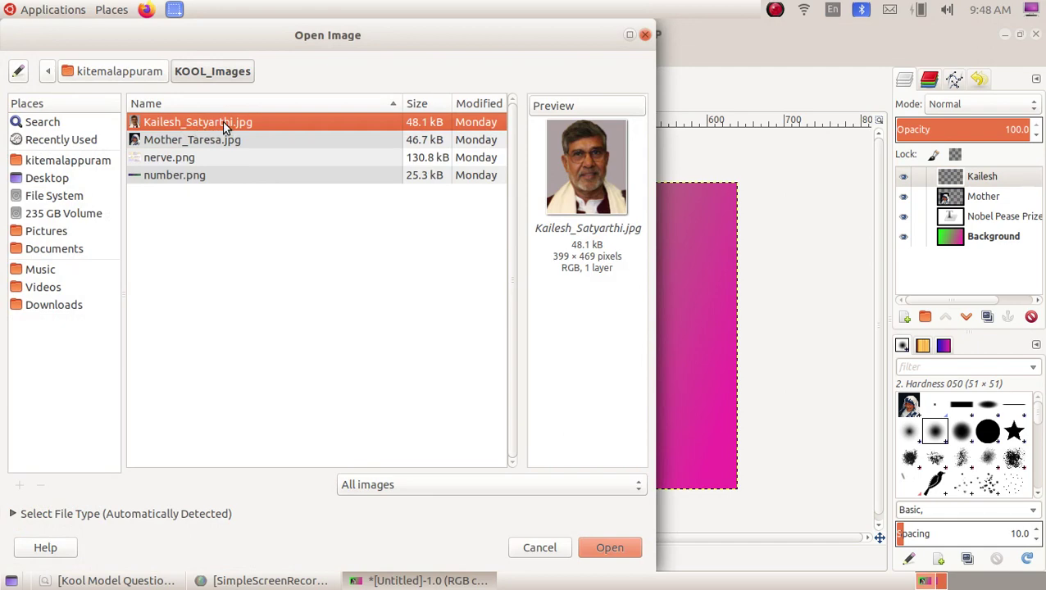
left_click(607, 548)
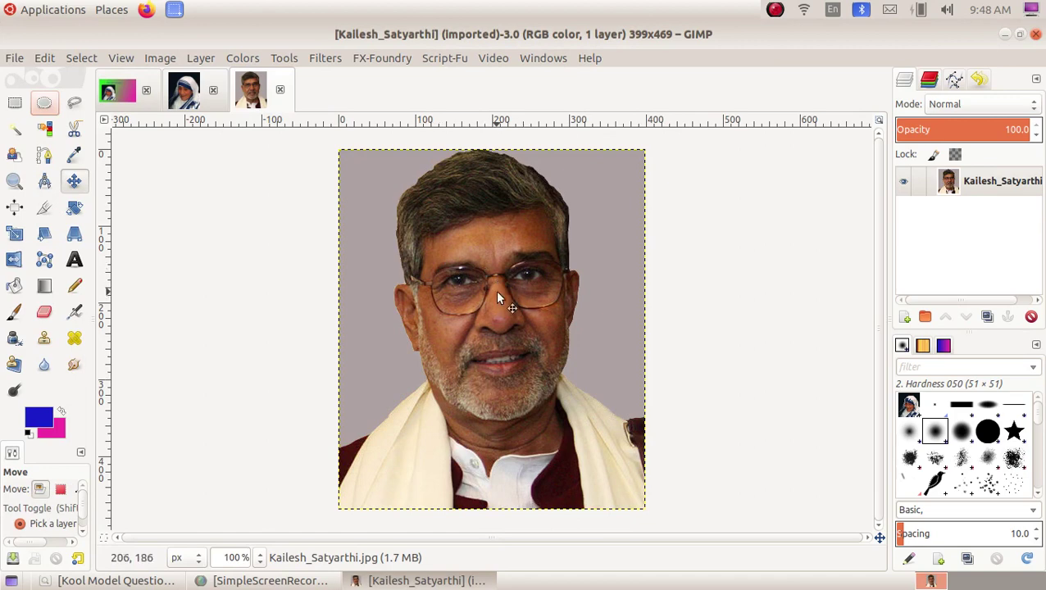
- Copy the whole Kailesh_Satyarthi photo and paste it into the album image with the Kailesh layer selected
right_click(496, 292)
mouse_move(537, 331)
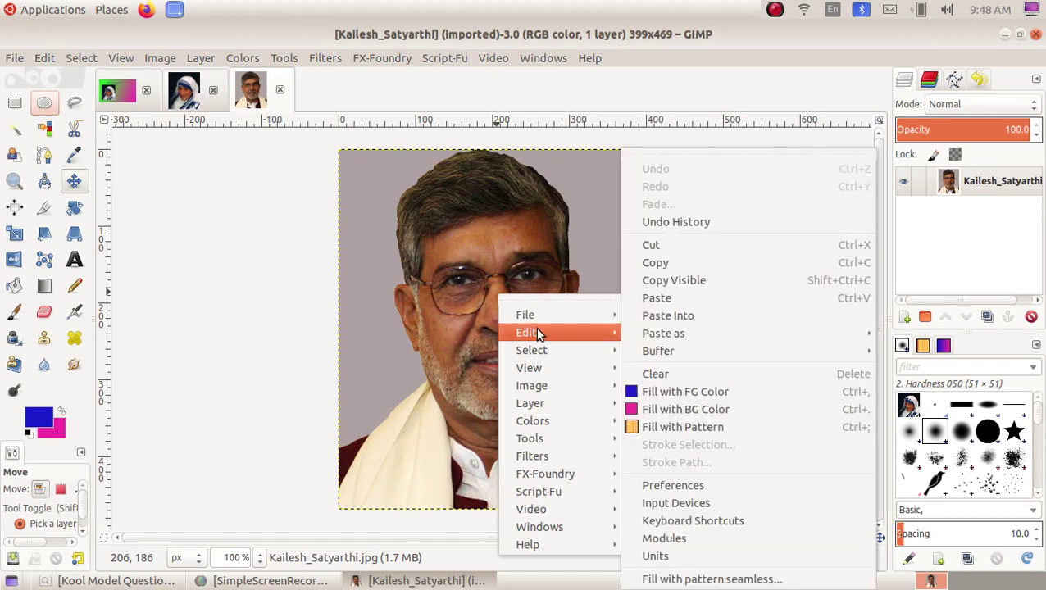
left_click(671, 264)
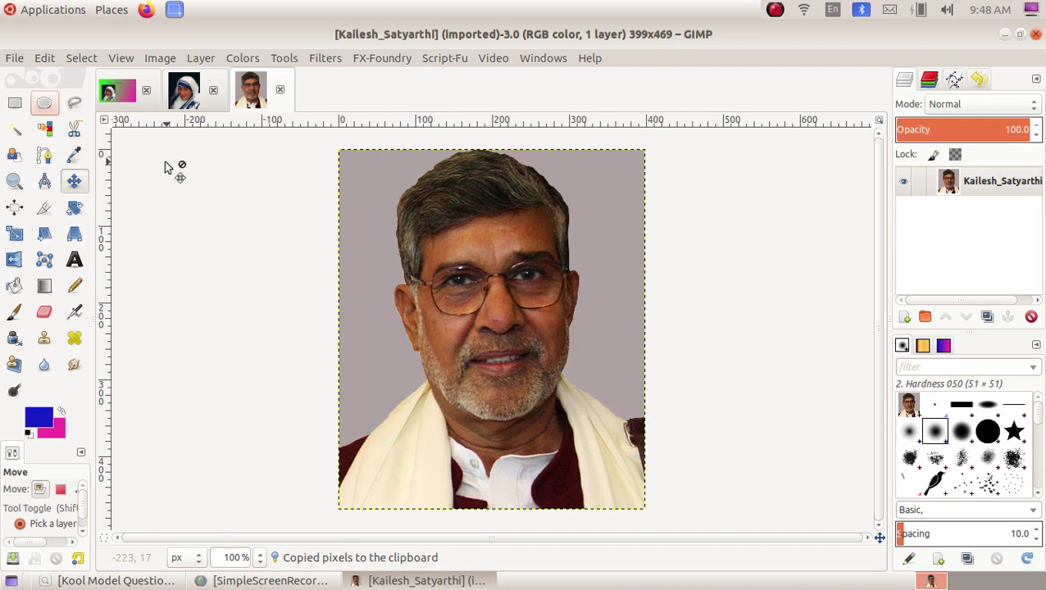
left_click(115, 92)
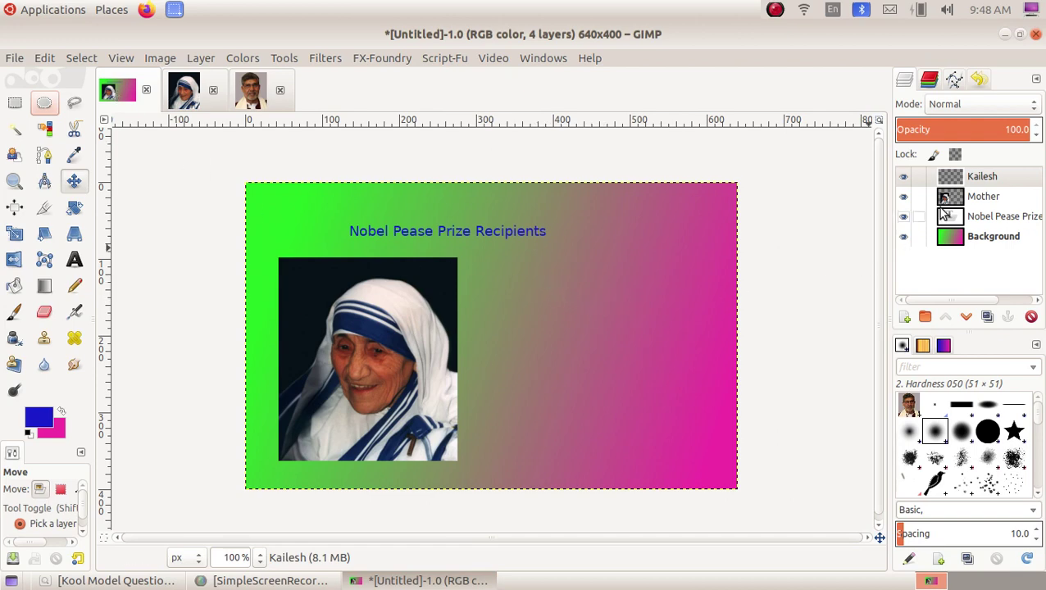
left_click(995, 182)
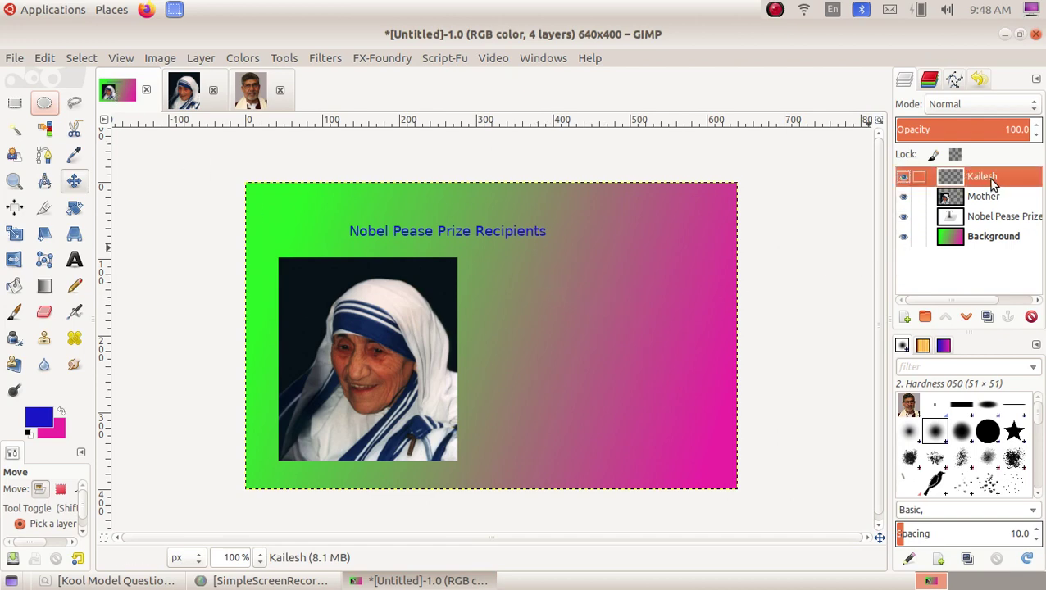
right_click(585, 293)
mouse_move(632, 331)
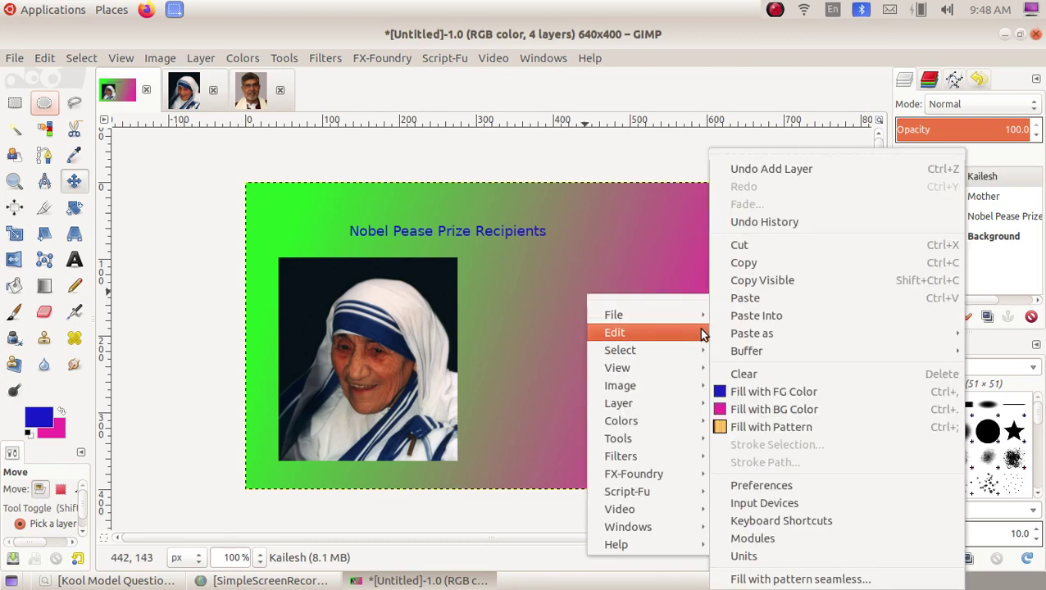
left_click(785, 297)
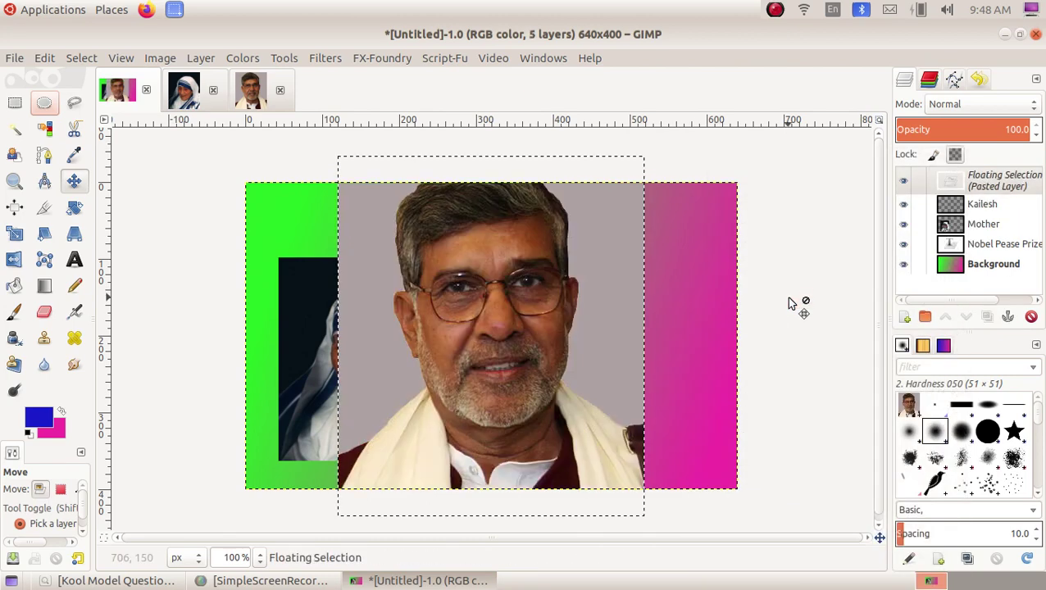
- Scale the pasted Kailesh photo down to about 218 × 270 px and place it in the canvas's right half
left_click(15, 236)
left_click(488, 342)
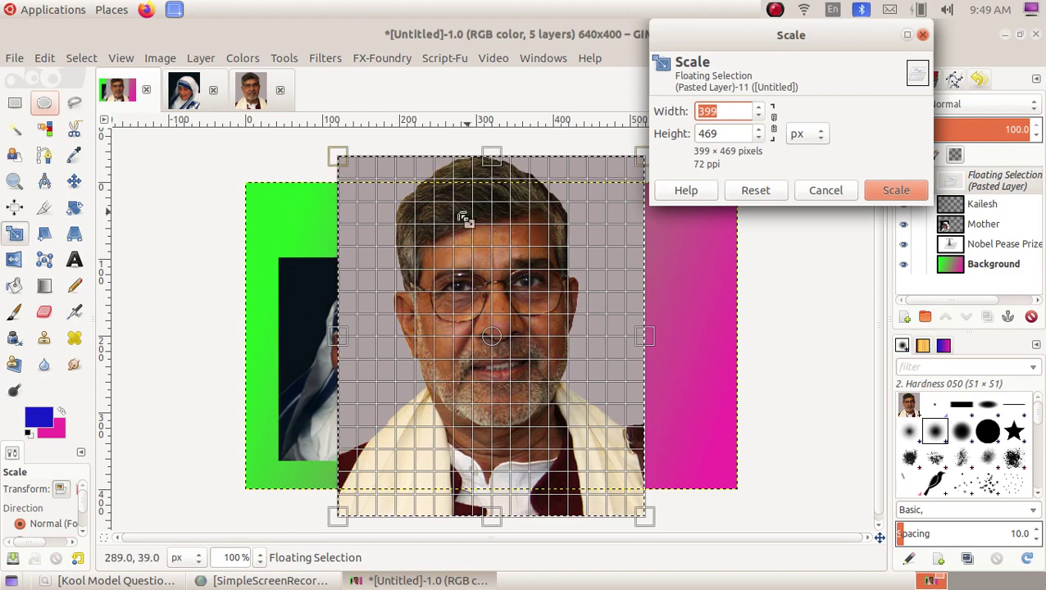
left_click_drag(376, 197, 482, 312)
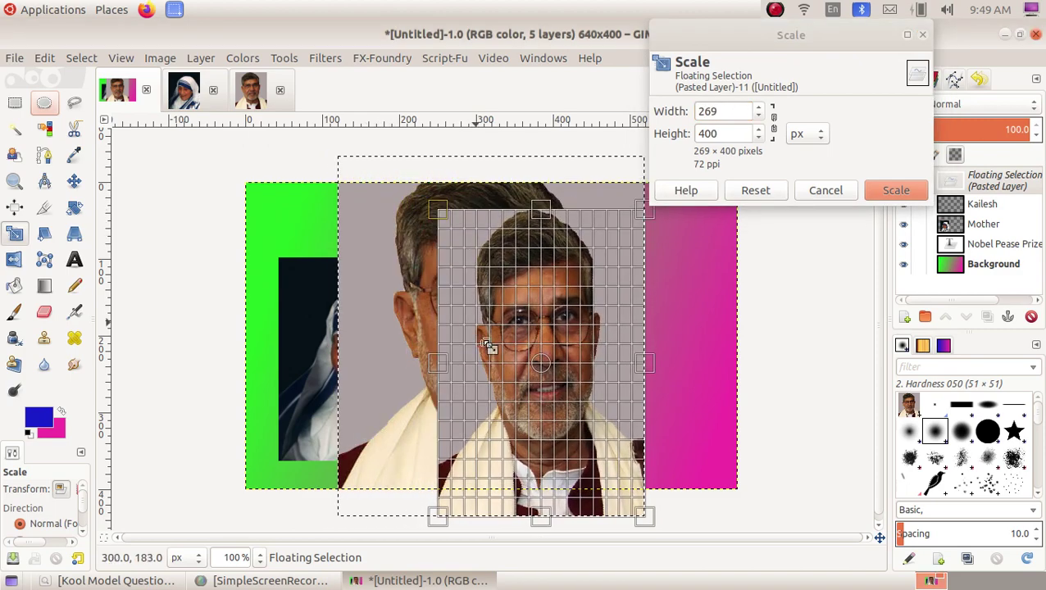
left_click_drag(623, 439, 661, 417)
left_click_drag(510, 261, 586, 324)
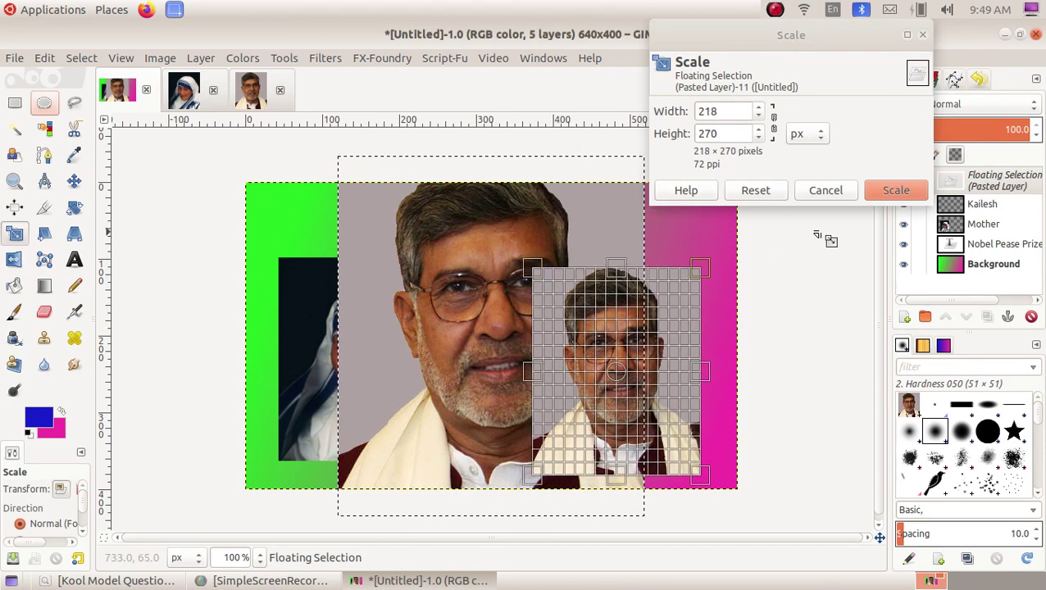
left_click(893, 197)
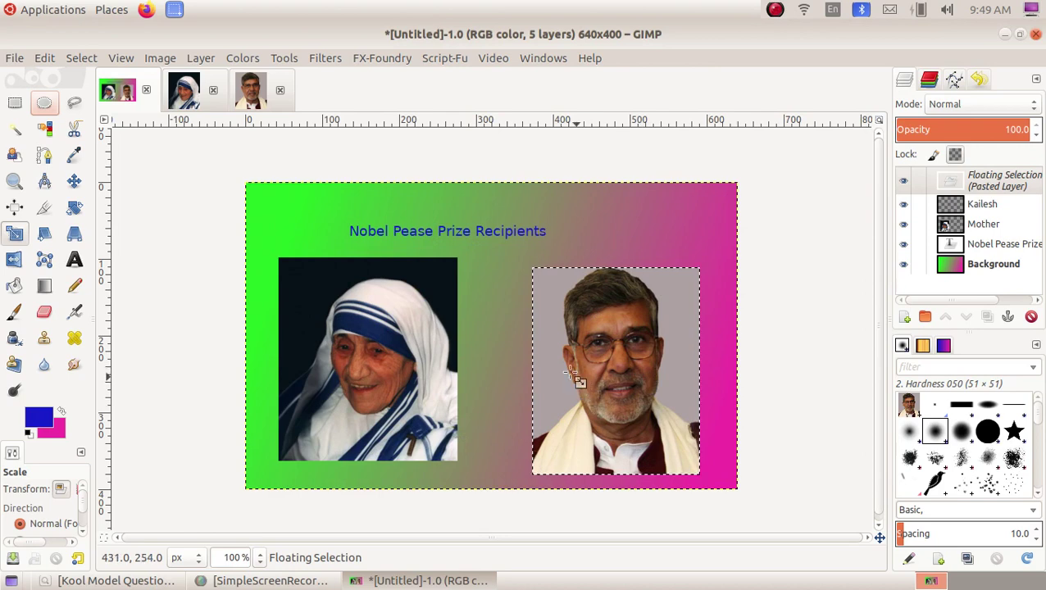
- Rescale the Kailesh photo to match the Mother photo's size and height position, and anchor it to the Kailesh layer
left_click(555, 320)
left_click_drag(553, 291, 532, 280)
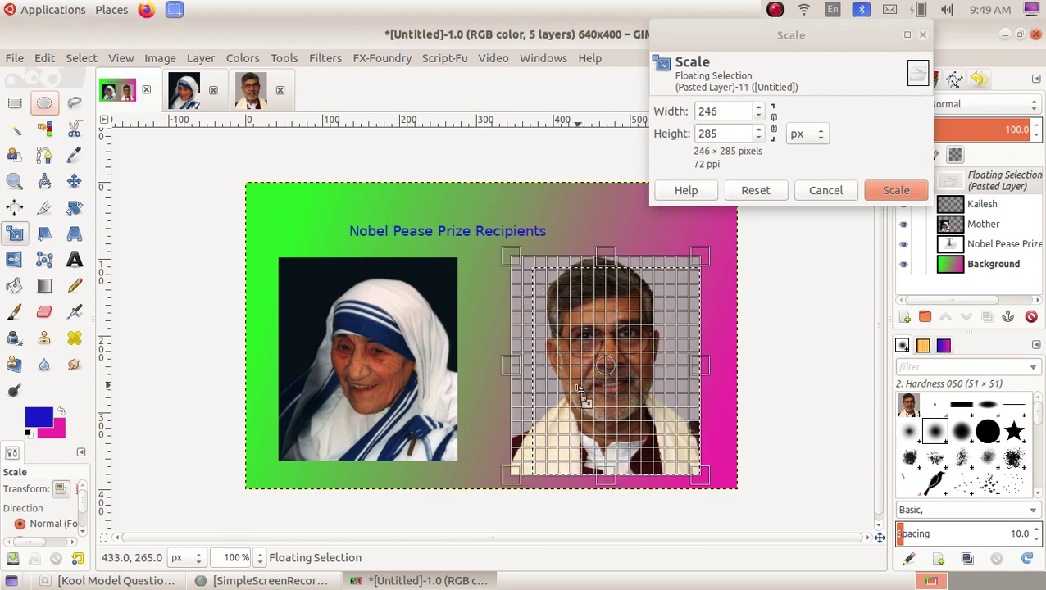
mouse_move(554, 437)
left_mouse_down()
mouse_move(549, 428)
mouse_move(550, 438)
left_mouse_up()
left_click_drag(667, 377, 661, 379)
left_click(896, 190)
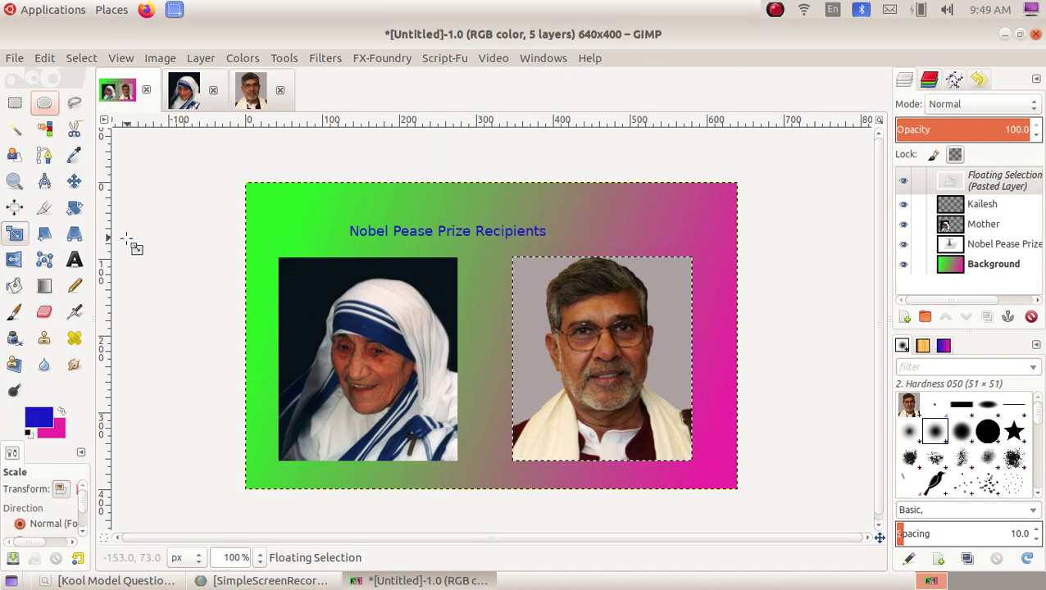
left_click(74, 184)
left_click(592, 220)
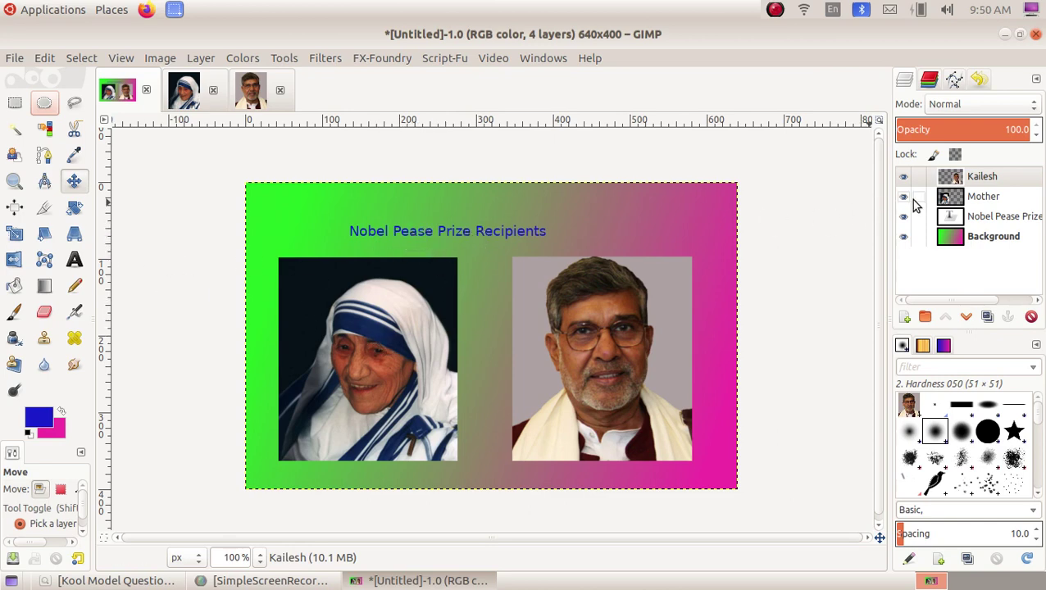
- Scale up the Nobel Pease Prize Recipients text layer so the title spans wider above the two photos
left_click(1004, 218)
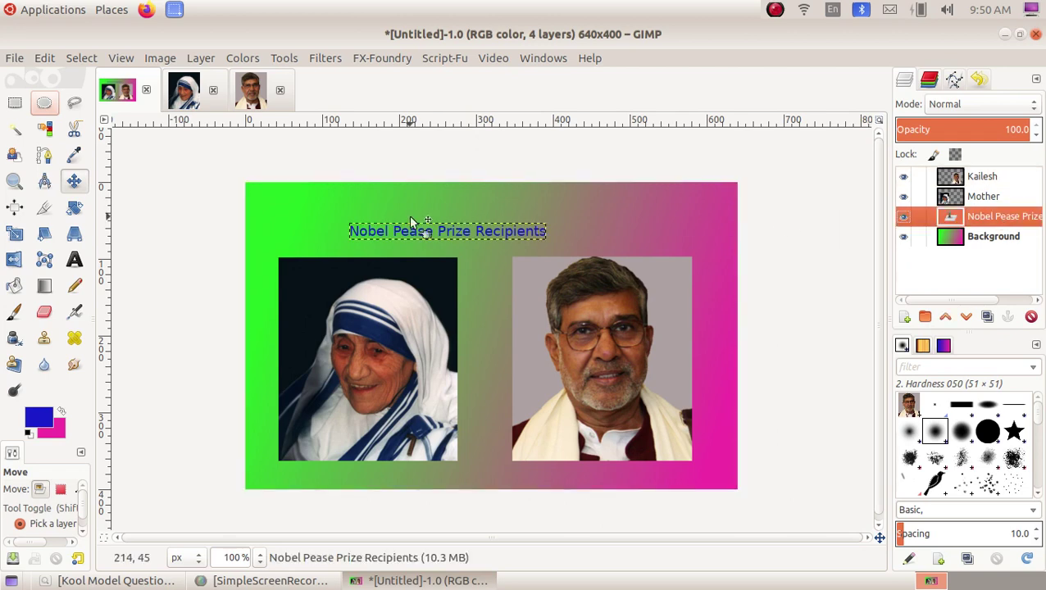
left_click(15, 236)
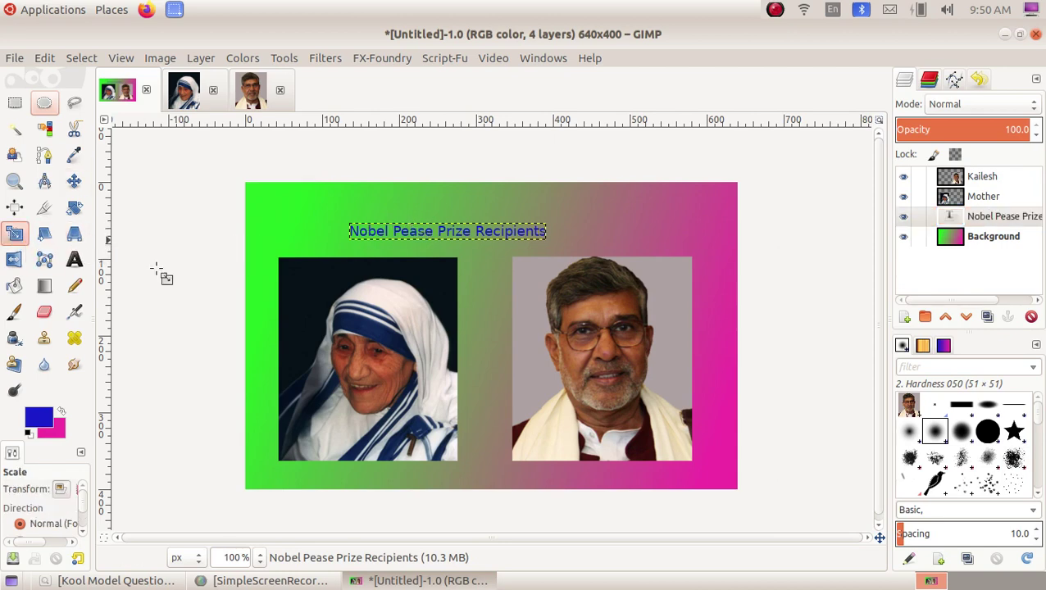
left_click(454, 234)
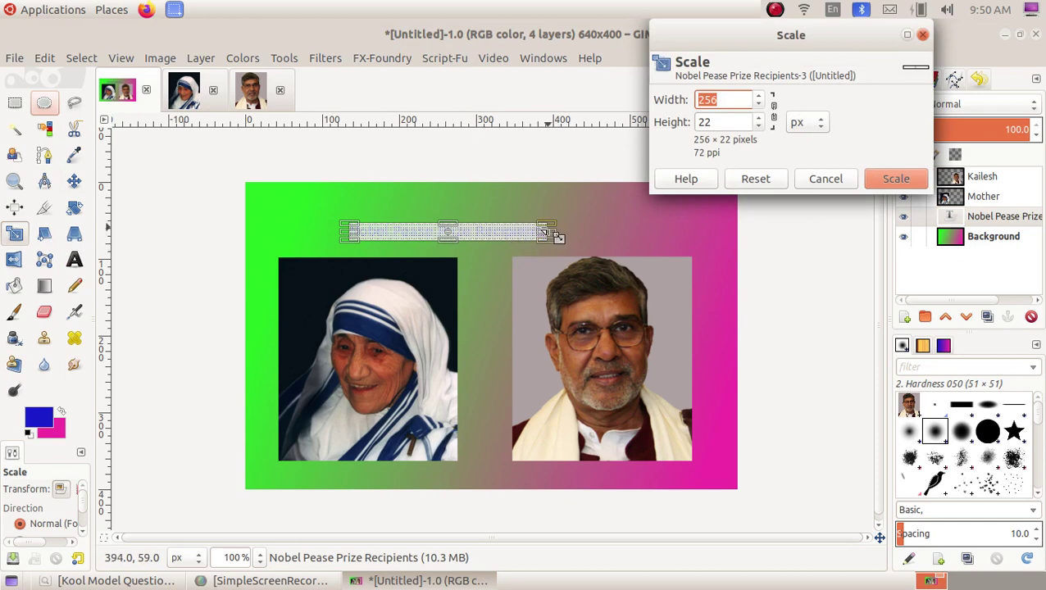
left_click_drag(541, 233, 625, 231)
left_click_drag(390, 232, 368, 229)
left_click_drag(591, 230, 607, 232)
left_click(896, 179)
left_click(976, 197)
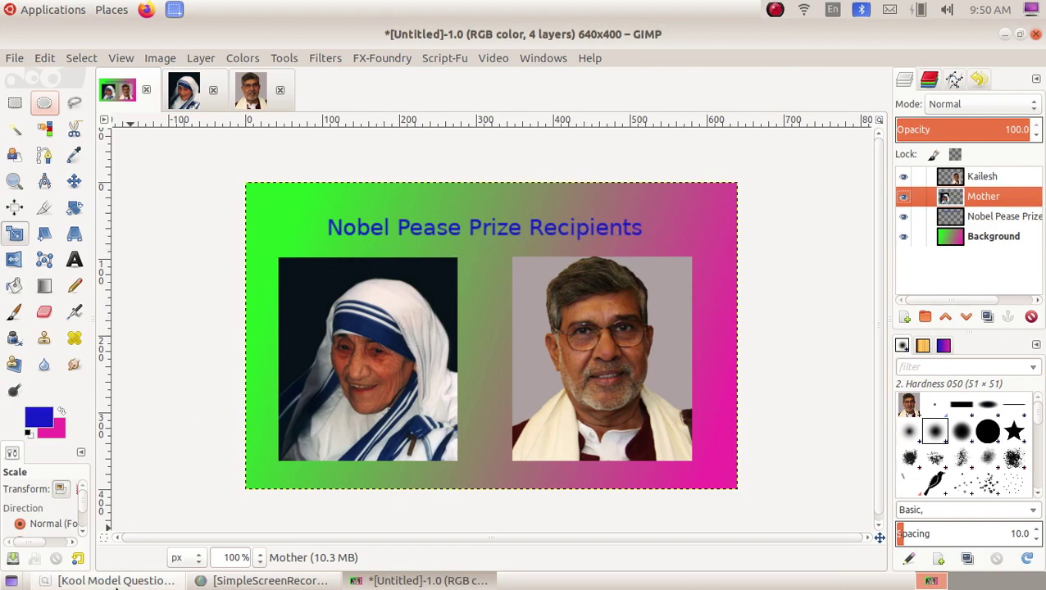
- Check the saving instructions in the question PDF, and start saving the album into the home folder's 2000145_KOOLfiles folder
left_click(115, 580)
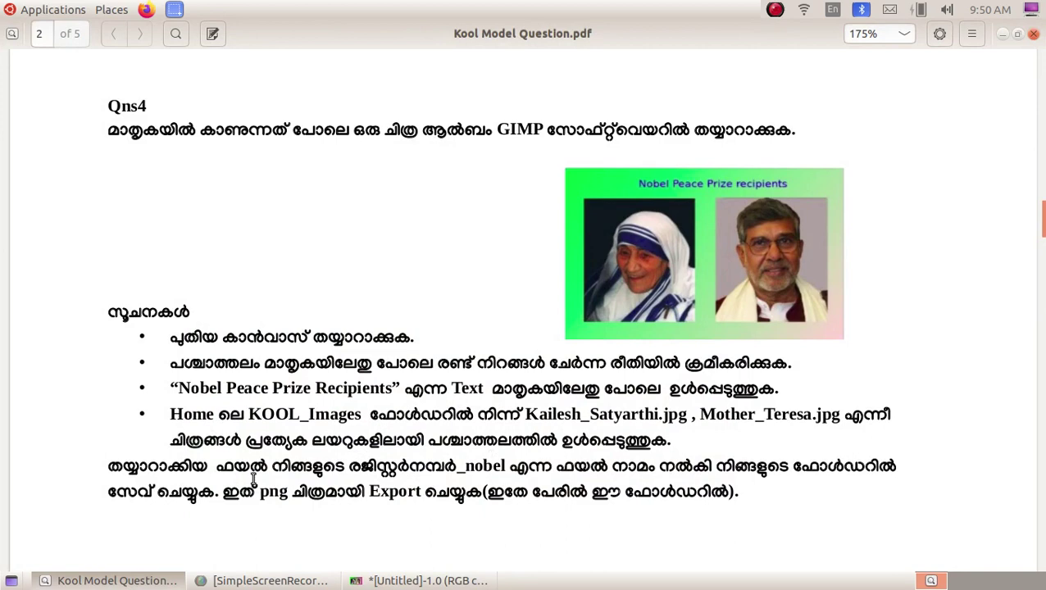
left_click(135, 579)
left_click(15, 59)
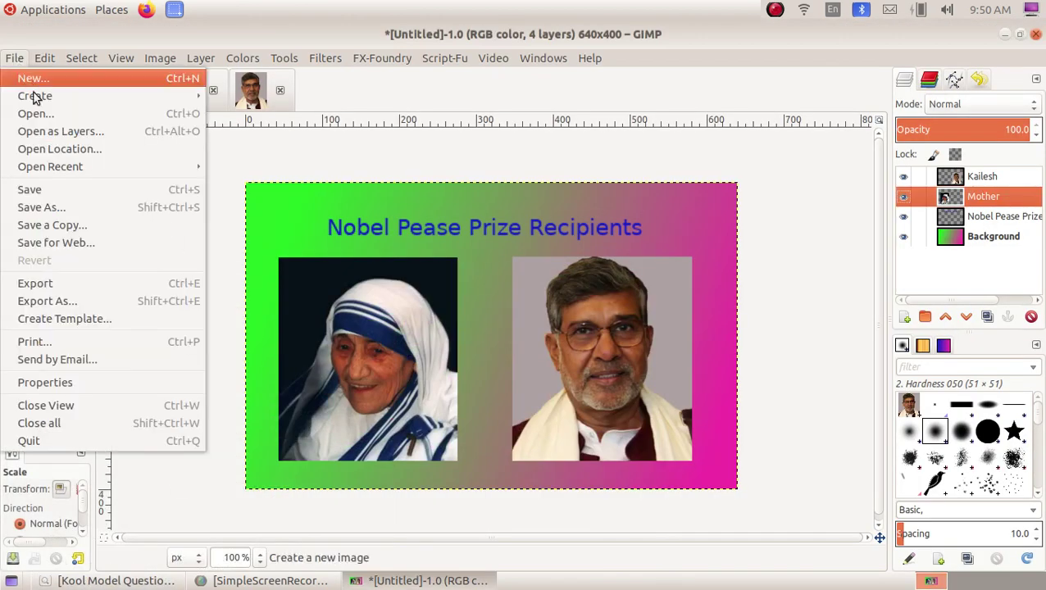
left_click(80, 186)
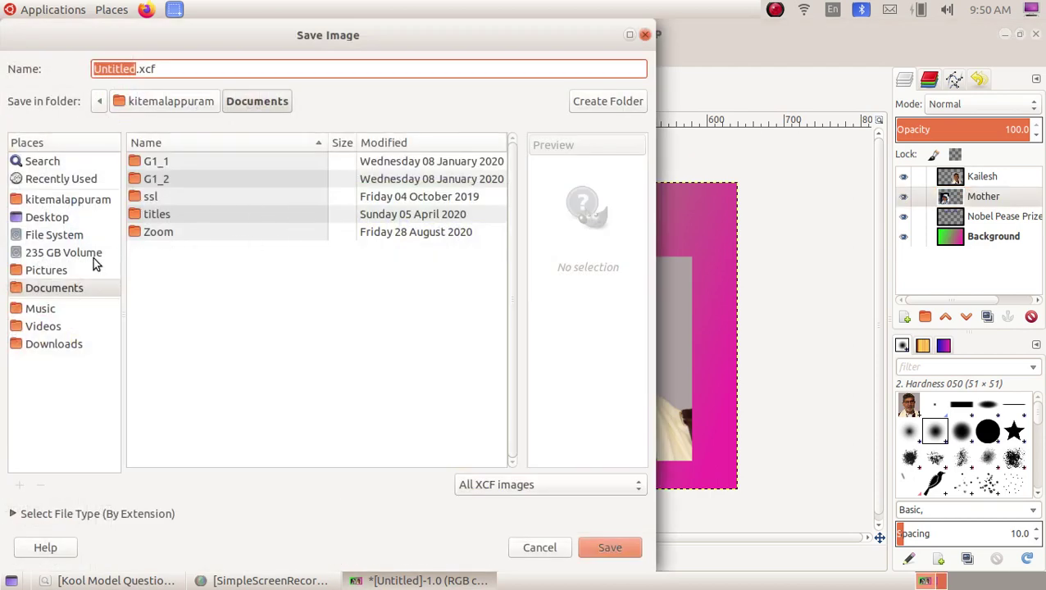
left_click(67, 200)
scroll(205, 328, "down", 5)
scroll(206, 330, "down", 6)
scroll(205, 325, "down", 2)
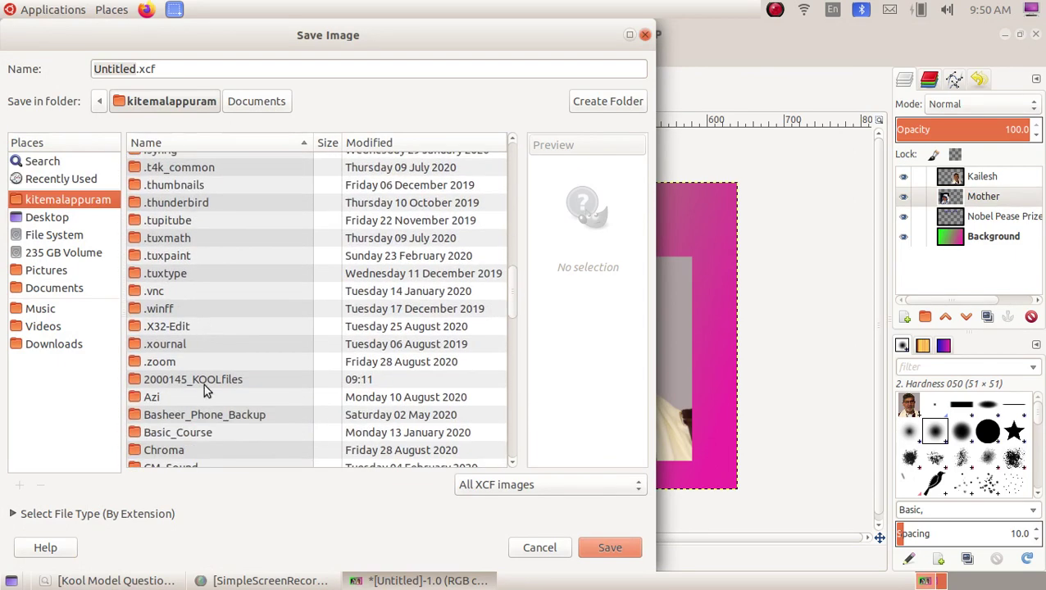
double_click(211, 379)
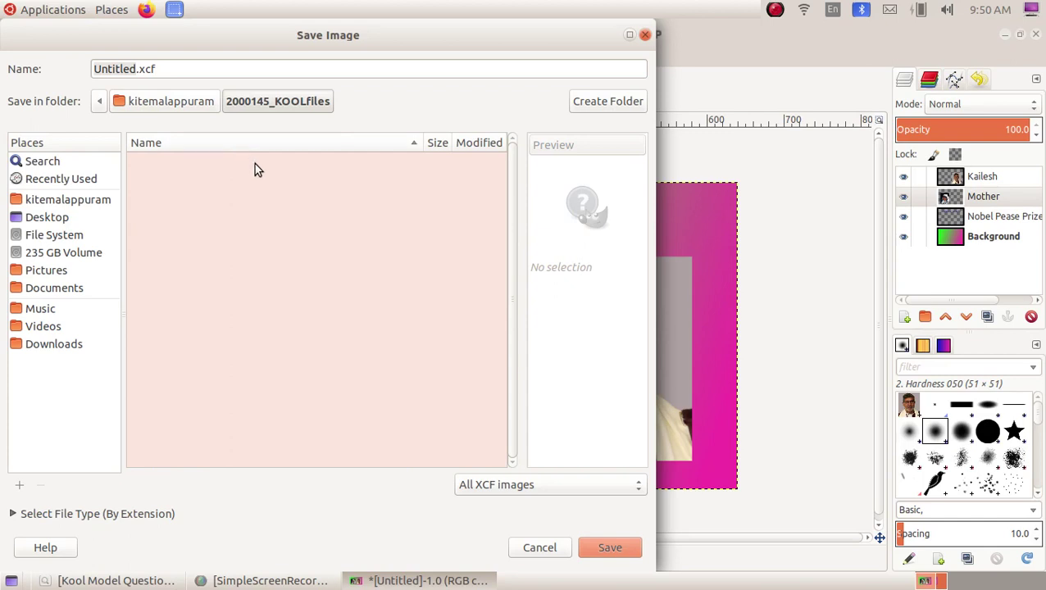
- Name the album file 2000145_nobel.xcf and save it
left_click(137, 69)
left_click_drag(137, 69, 84, 69)
type("2000")
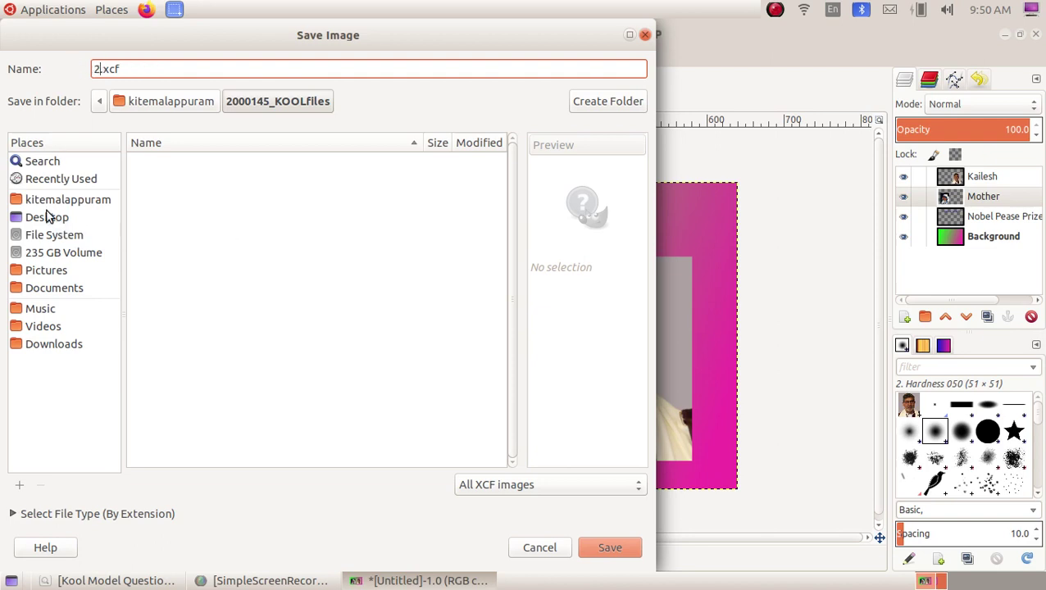
type("145")
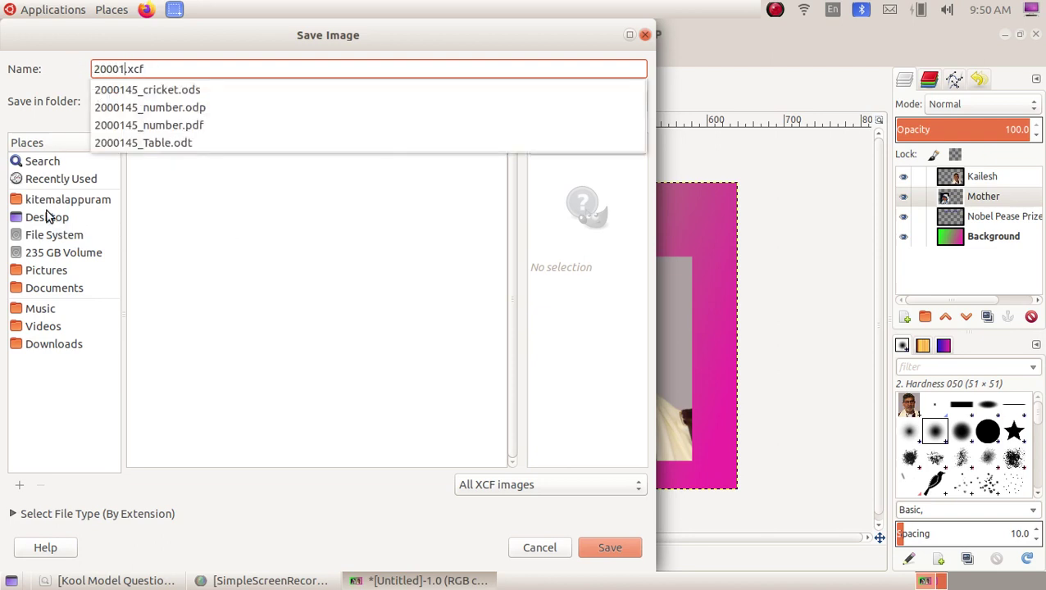
type("_nobel")
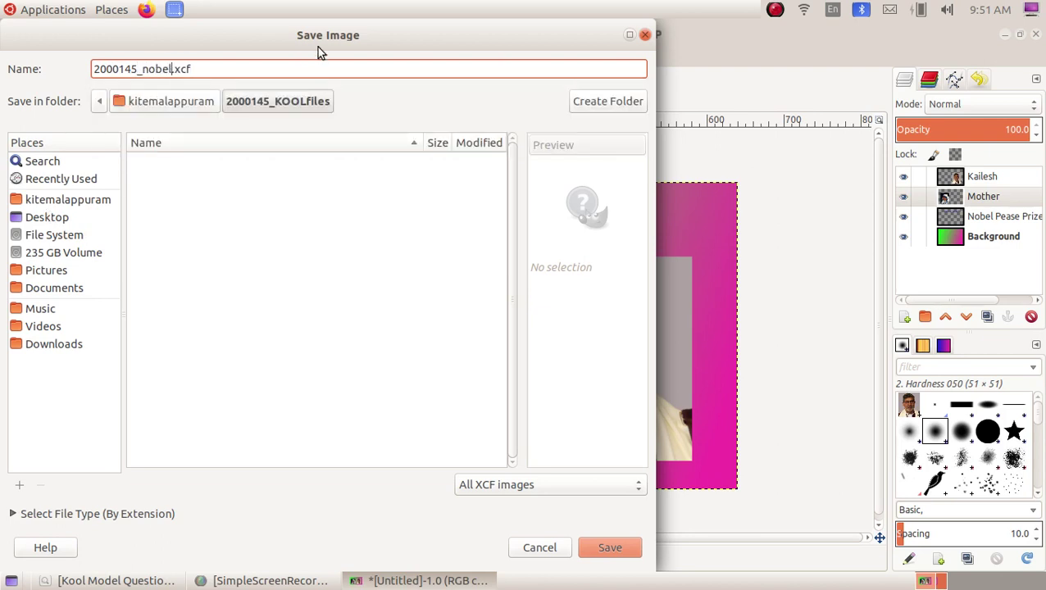
left_click(626, 551)
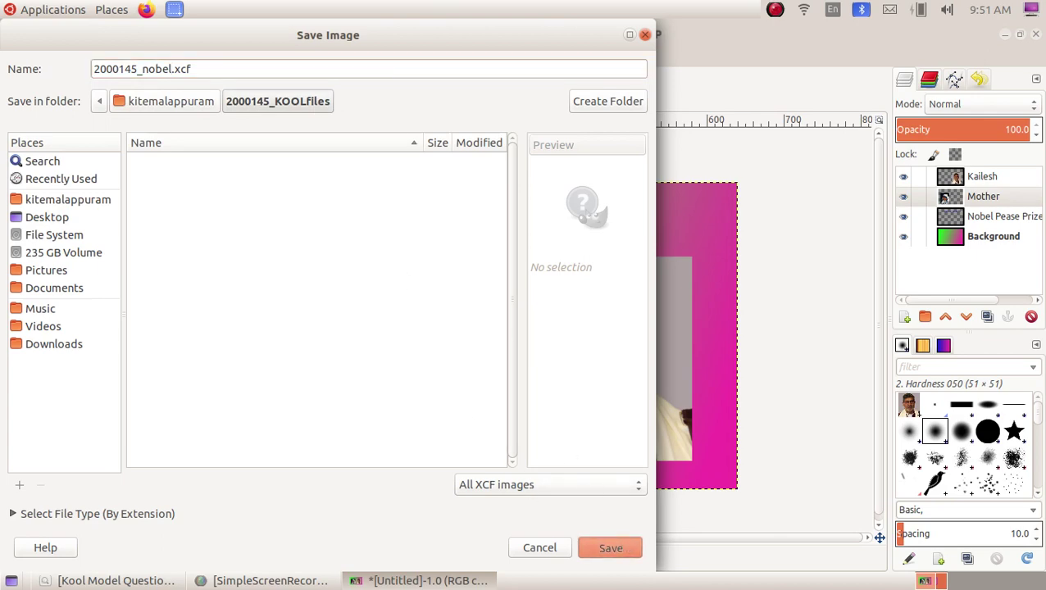
- Switch to the file manager and check for 2000145_nobel.xcf in the home folder's 2000145_KOOLfiles folder
left_click(1006, 34)
double_click(46, 73)
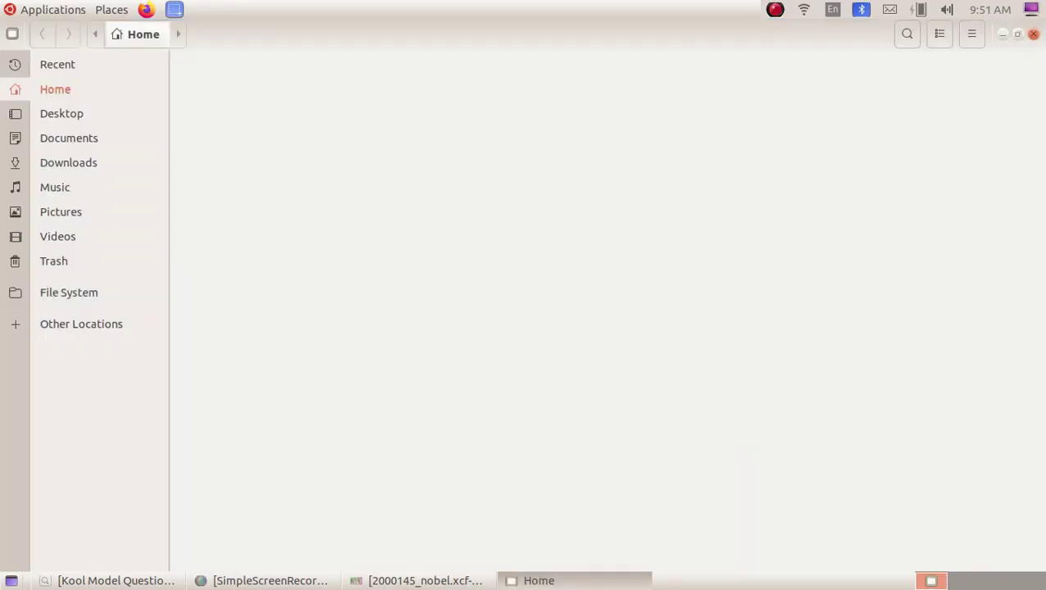
double_click(211, 92)
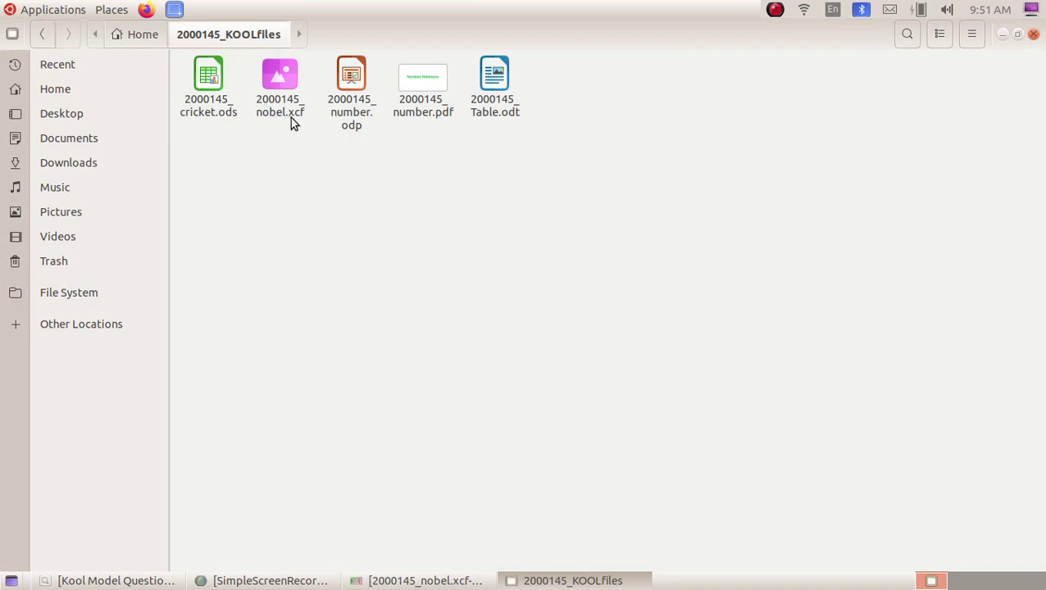
left_click(287, 104)
left_click(275, 141)
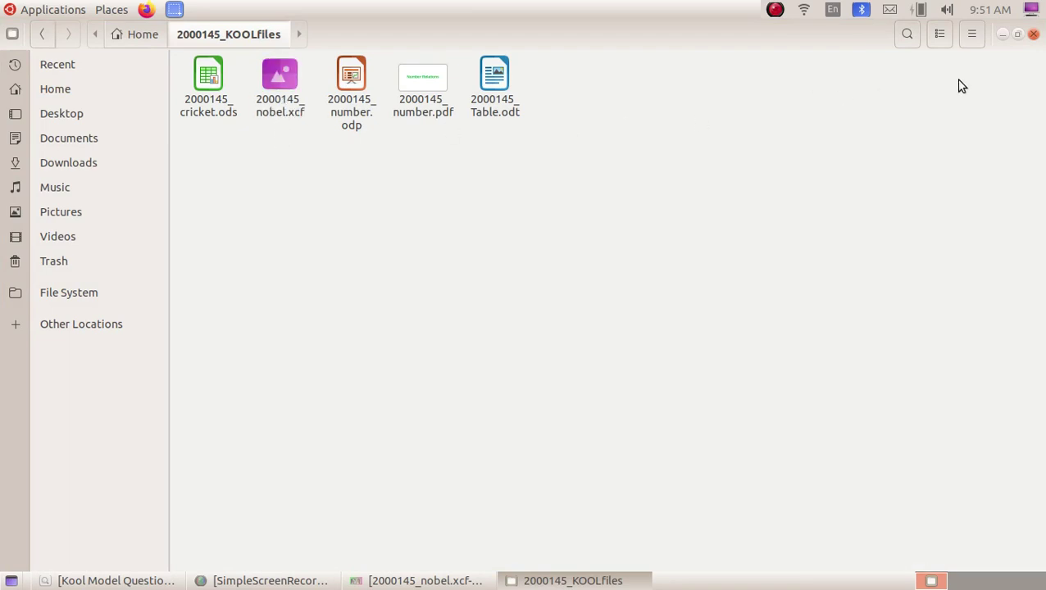
left_click(1002, 35)
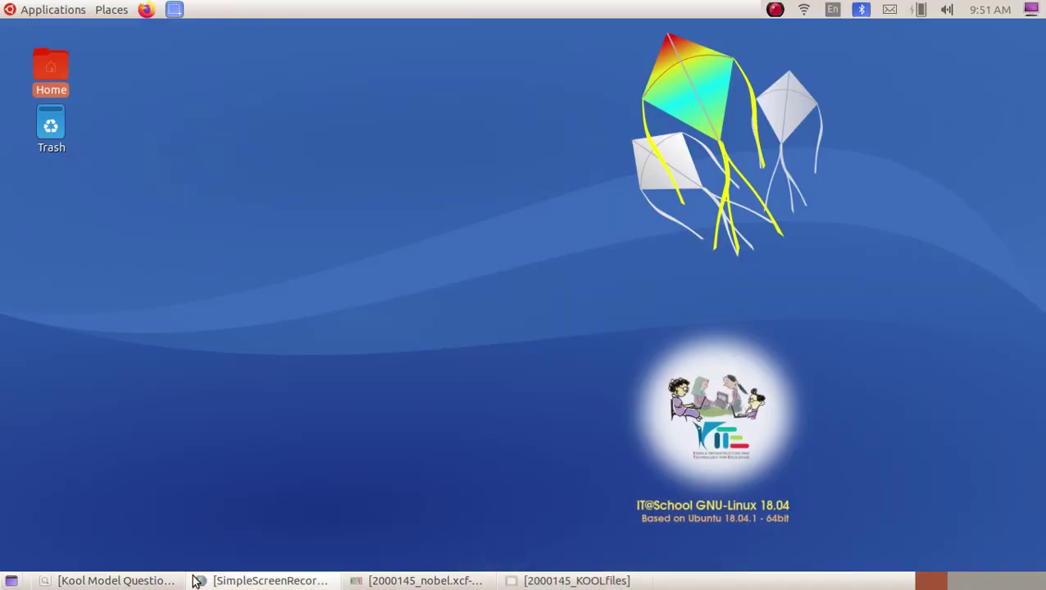
left_click(123, 580)
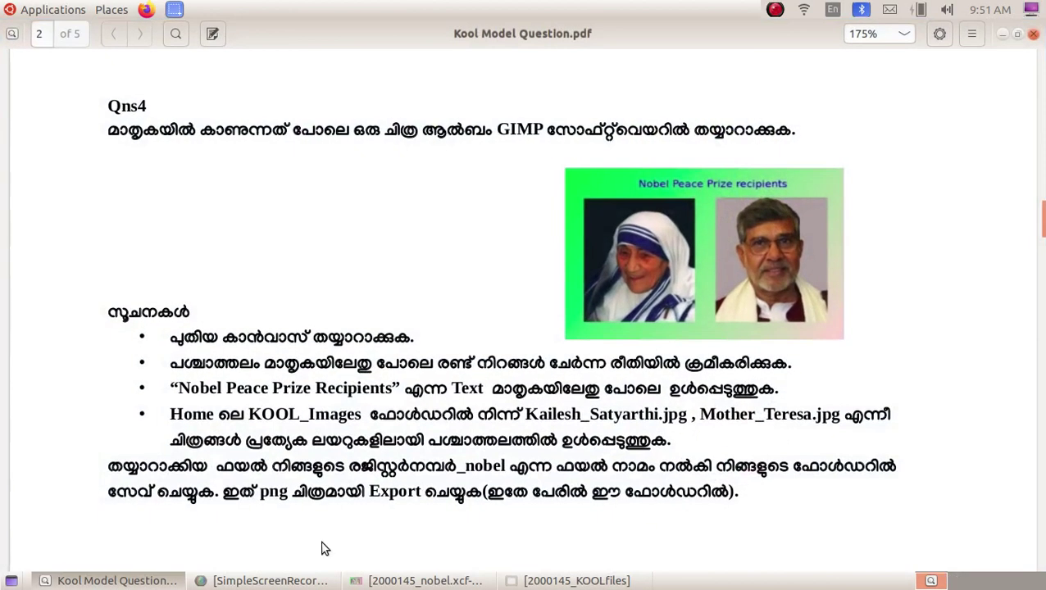
left_click(381, 580)
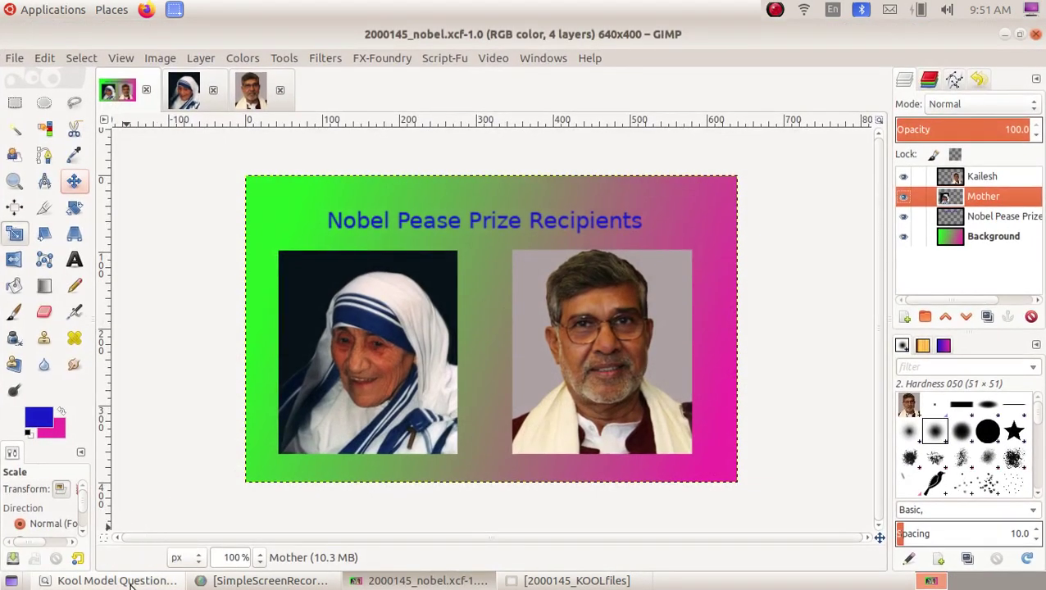
left_click(123, 581)
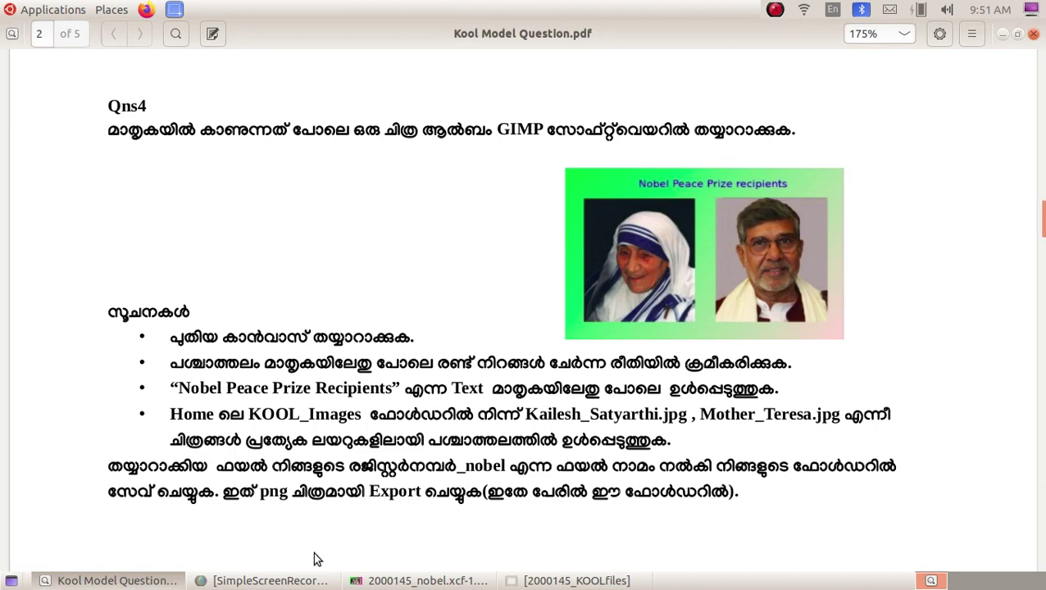
left_click(396, 582)
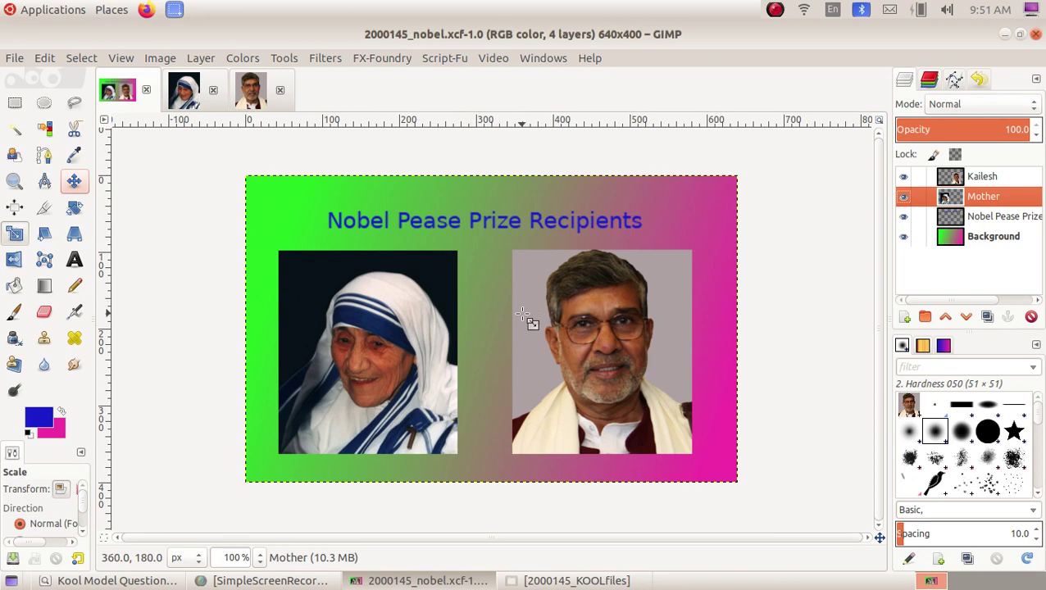
left_click(16, 59)
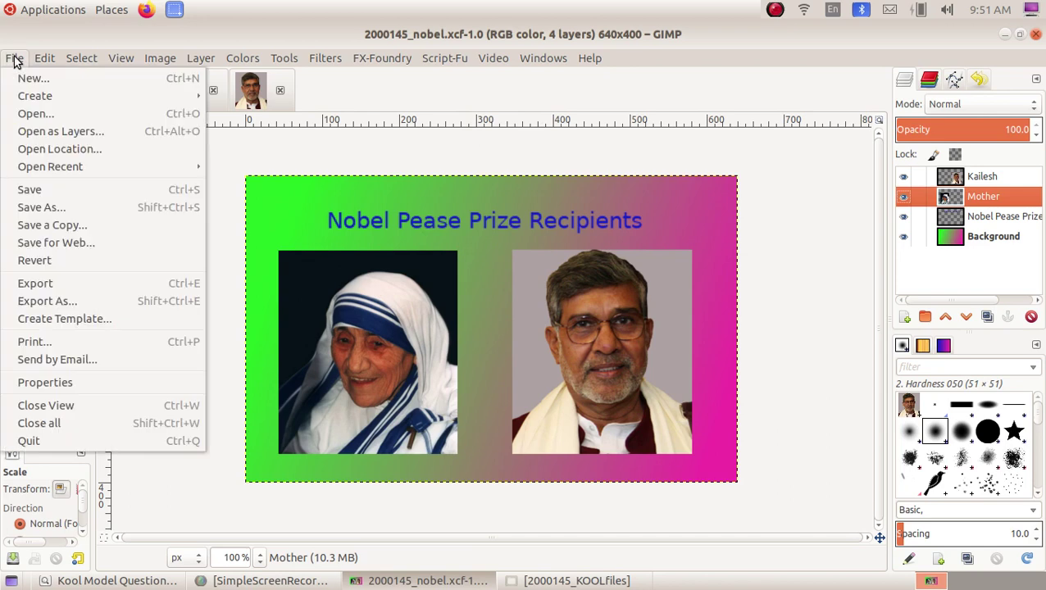
left_click(73, 290)
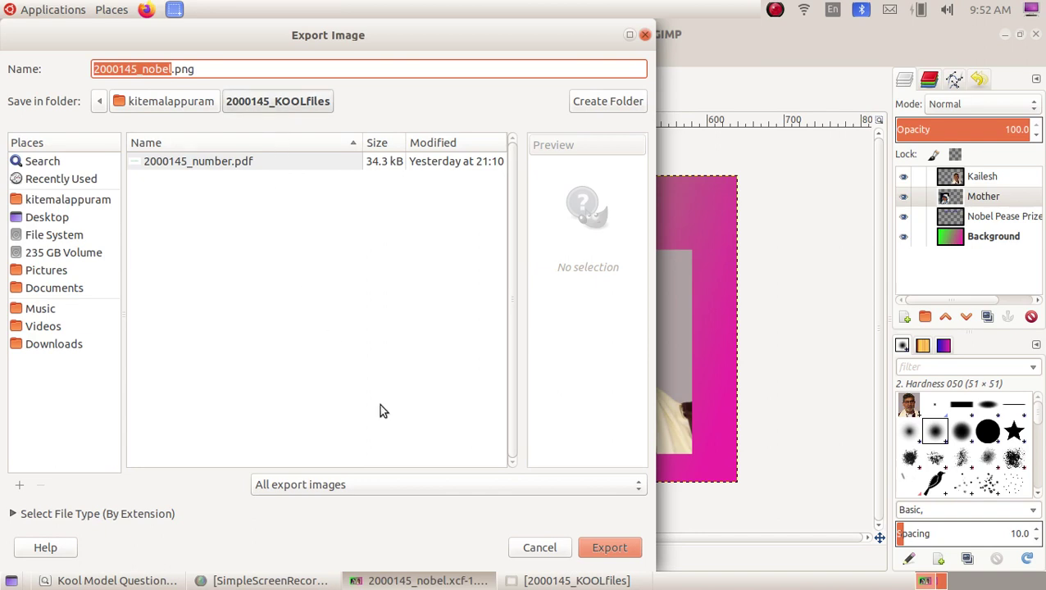
left_click(605, 548)
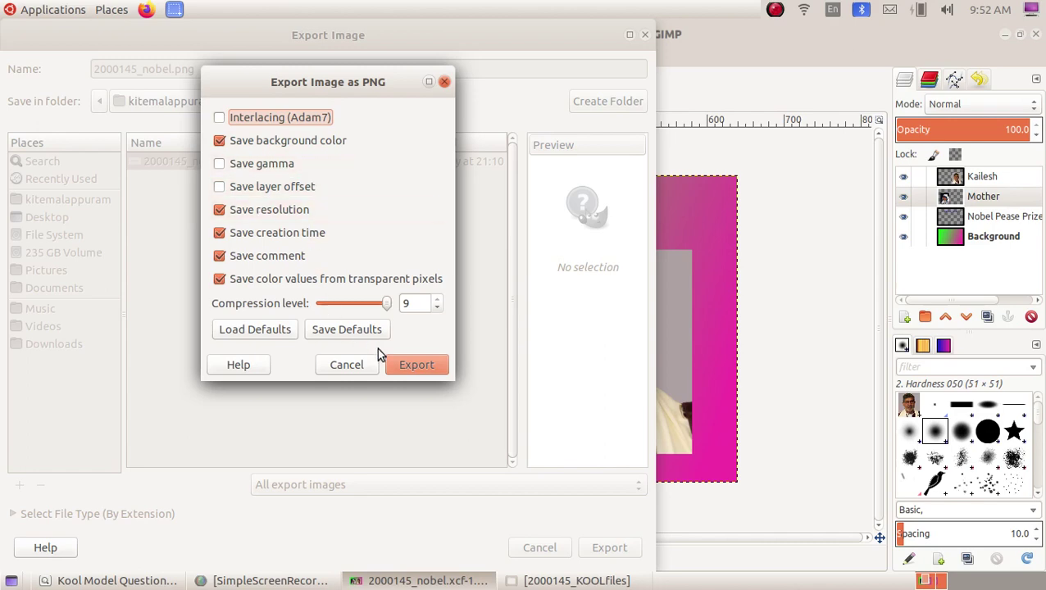
left_click(420, 363)
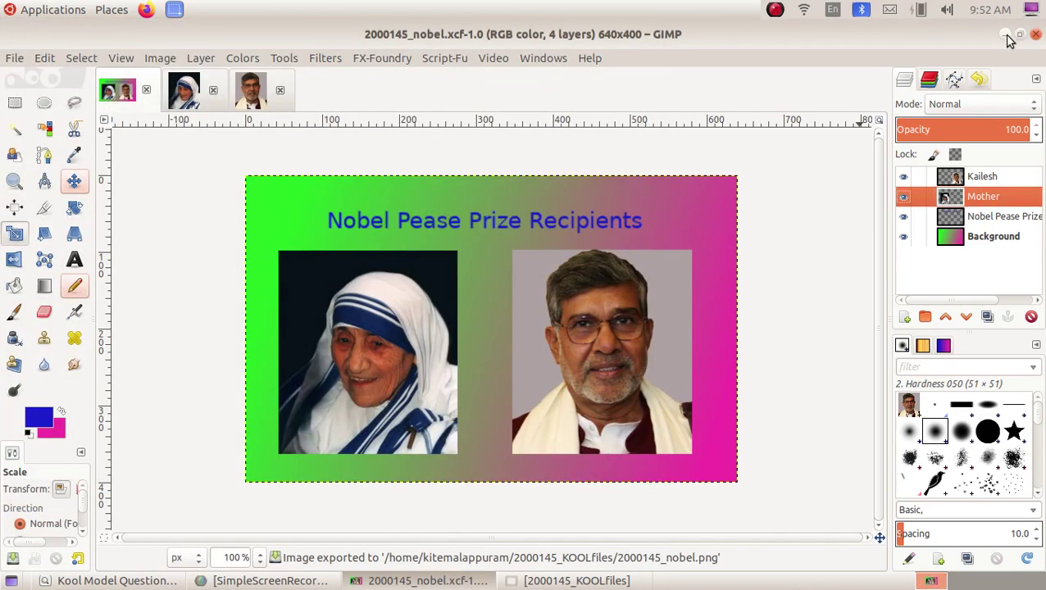
- Switch to the 2000145_KOOLfiles folder in the file manager and open the exported 2000145_nobel.png for viewing
left_click(1007, 34)
left_click(1002, 35)
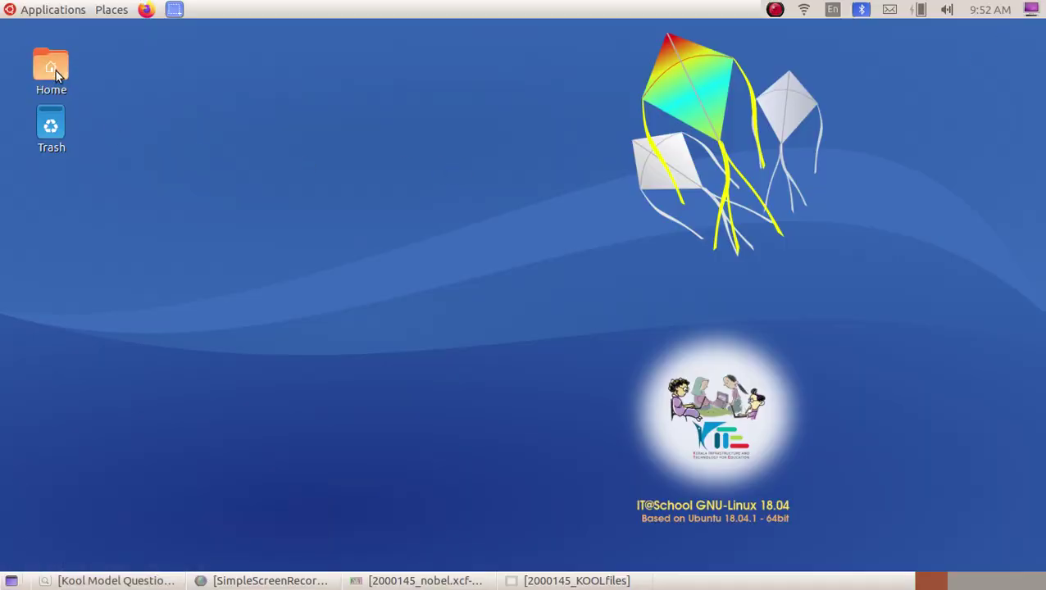
left_click(576, 581)
left_click(297, 105)
left_click(285, 147)
double_click(284, 110)
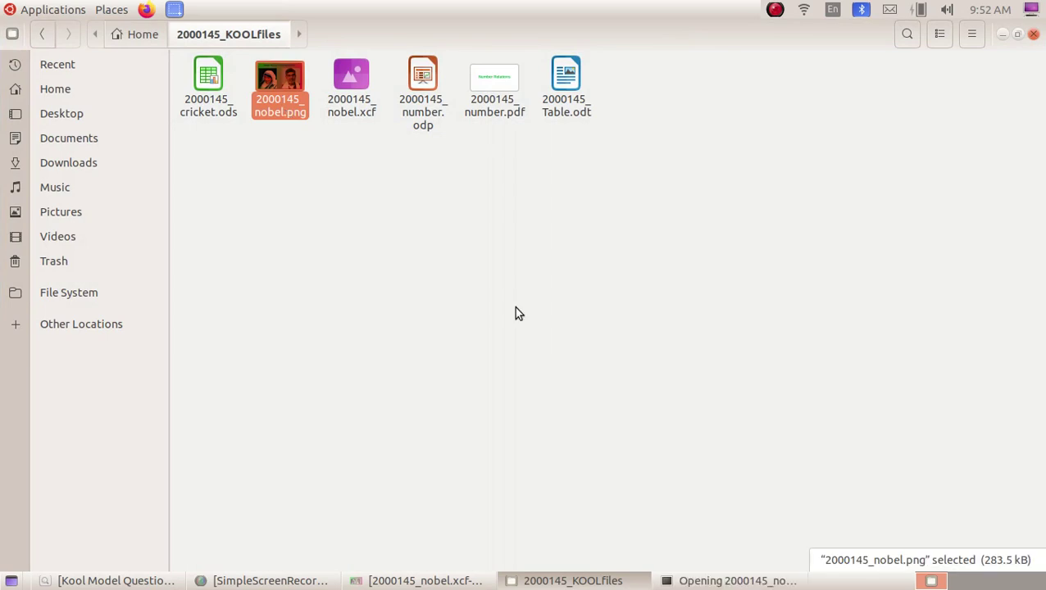